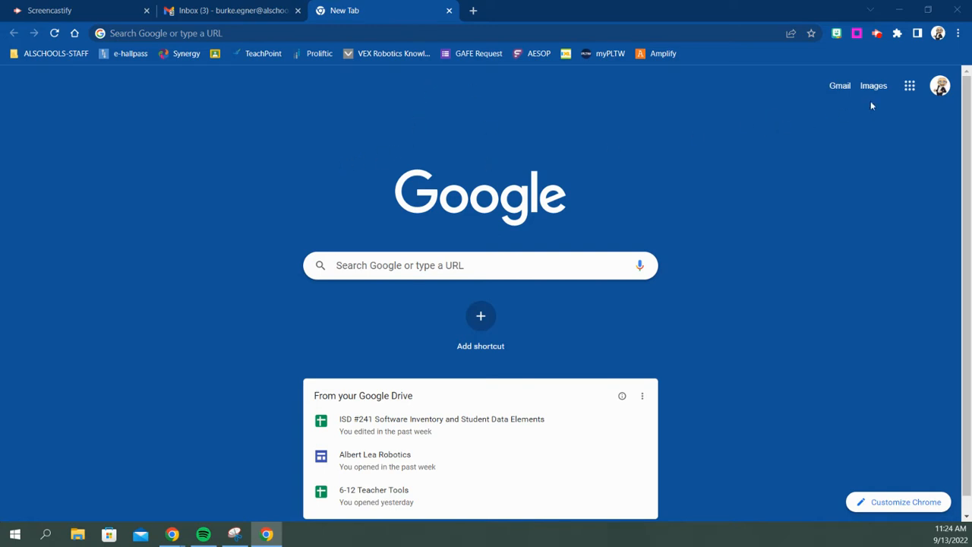
# Open Google Calendar from the Google apps grid on the new tab page.
pyautogui.click(910, 85)
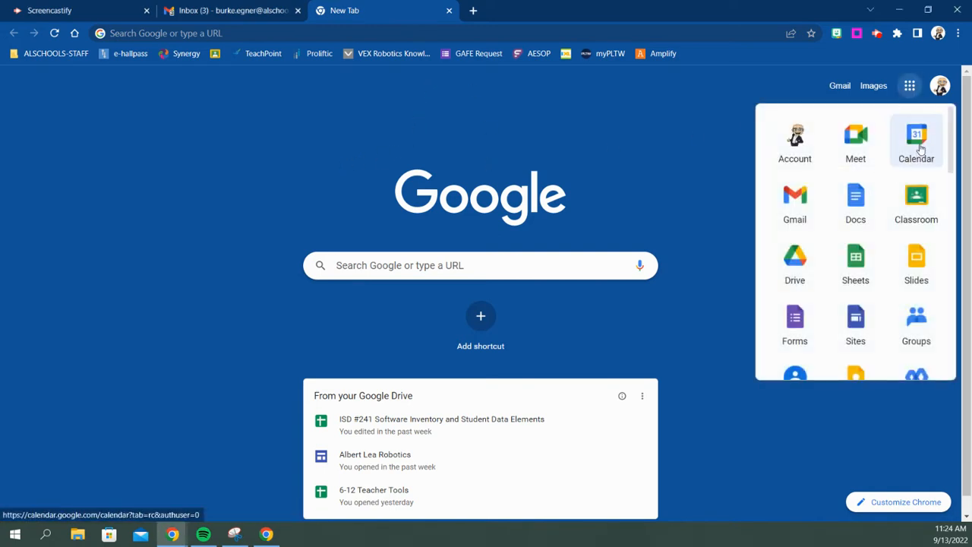
pyautogui.click(914, 148)
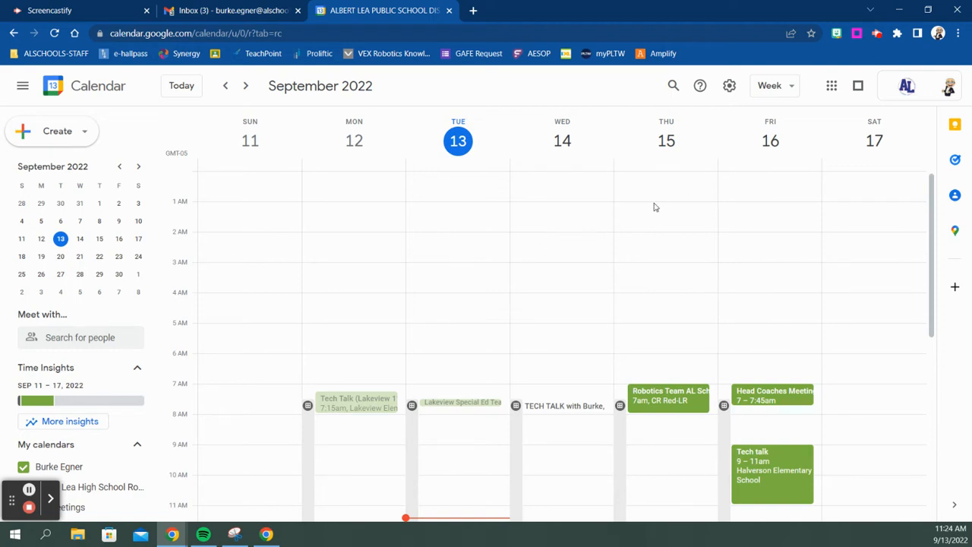
pyautogui.click(729, 88)
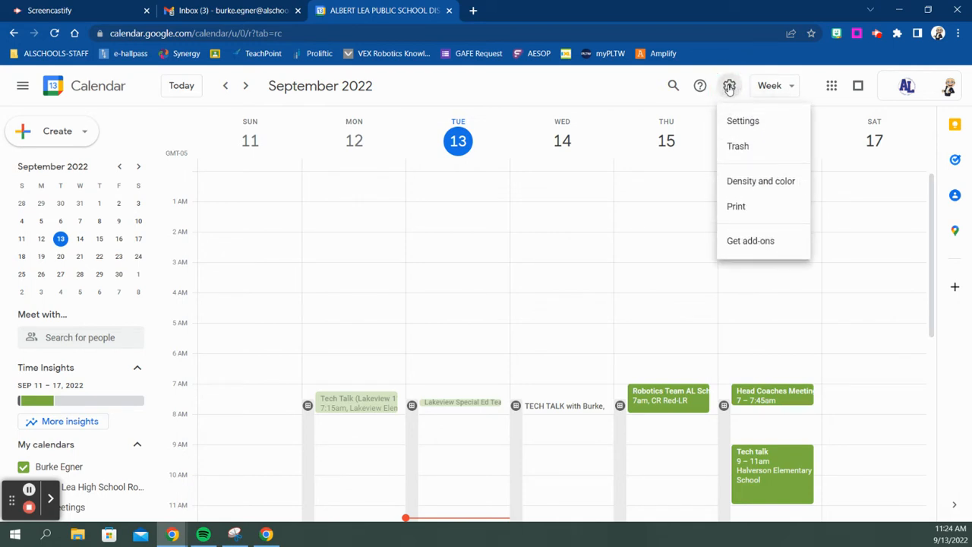
pyautogui.click(741, 121)
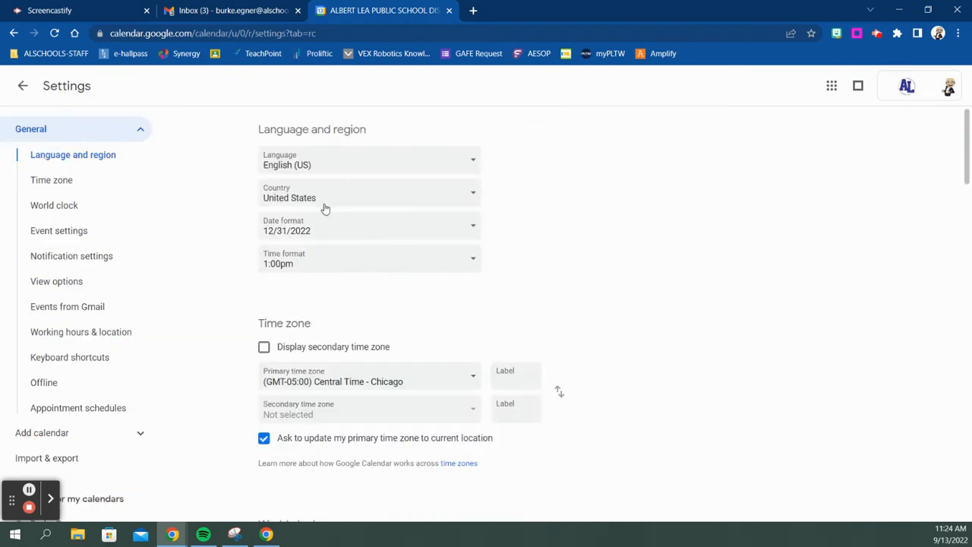
pyautogui.scroll(-20, 408, 239)
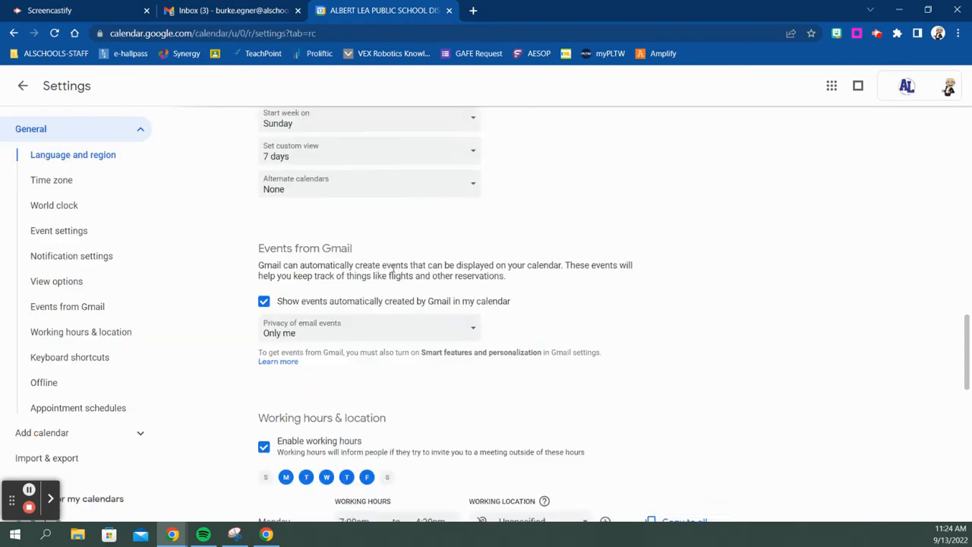
pyautogui.scroll(-1, 395, 284)
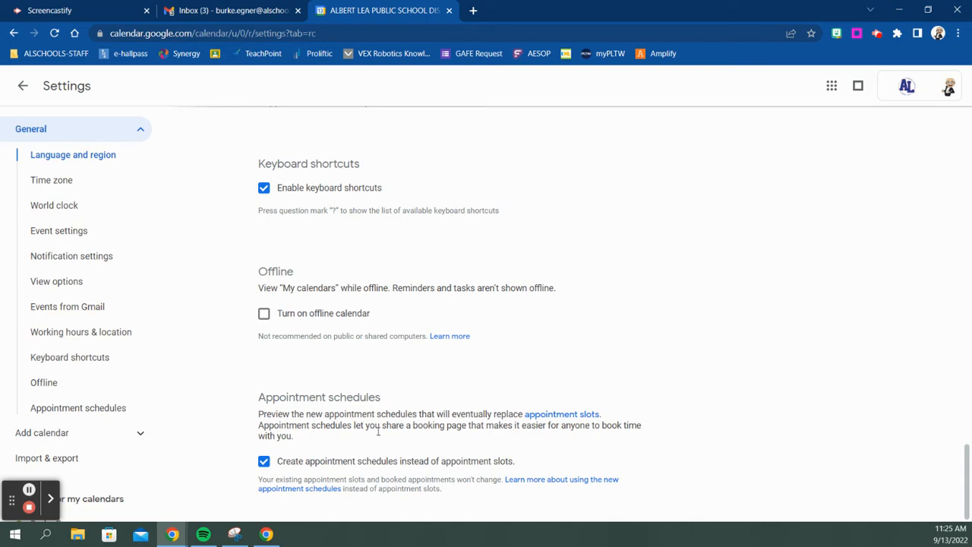
pyautogui.scroll(8, 395, 406)
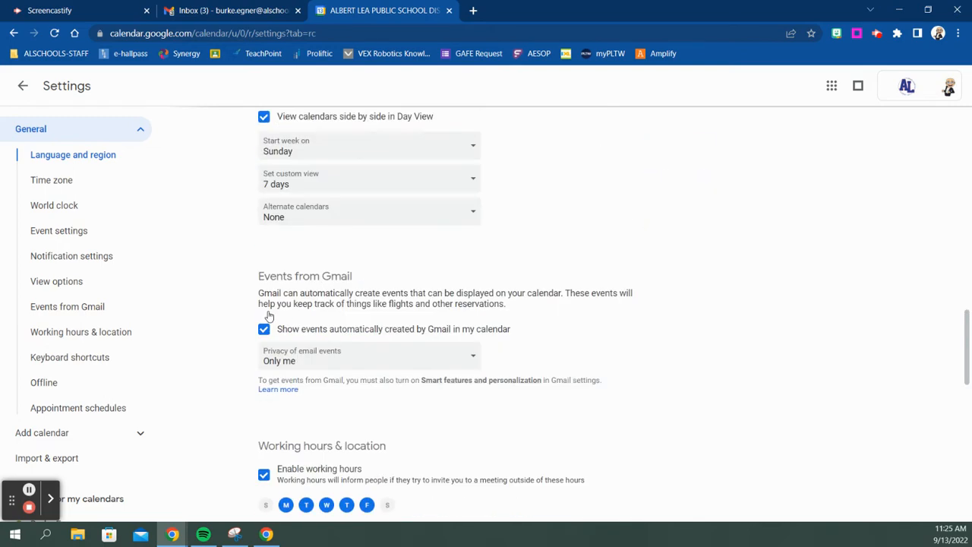
pyautogui.click(22, 85)
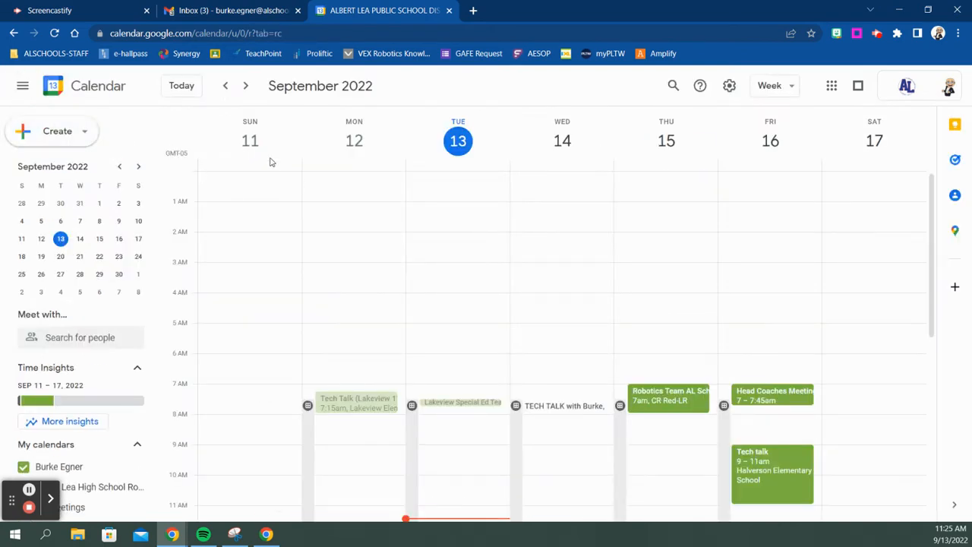
# Create a new appointment schedule and title it 'Mr. Egner Conferences'.
pyautogui.click(47, 133)
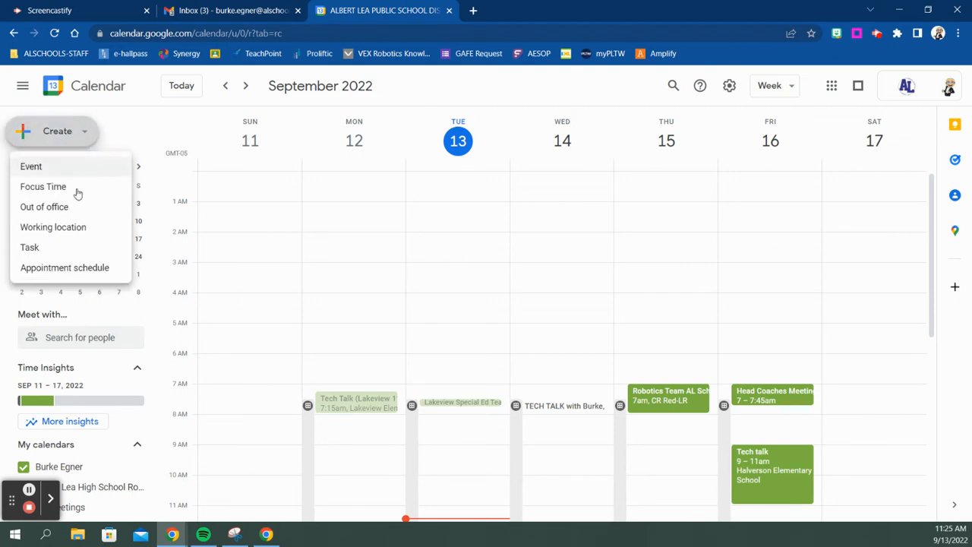
pyautogui.click(97, 269)
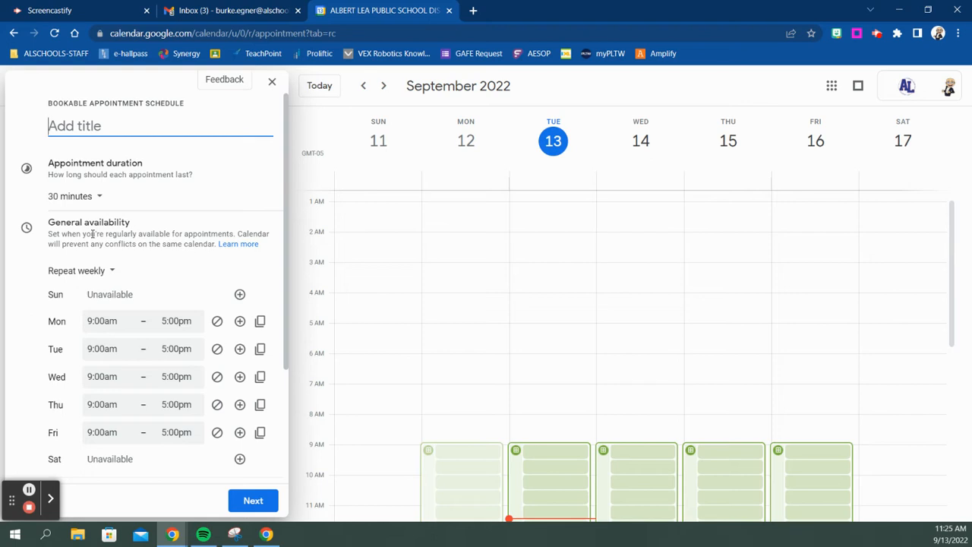
pyautogui.write('Mr. Eg')
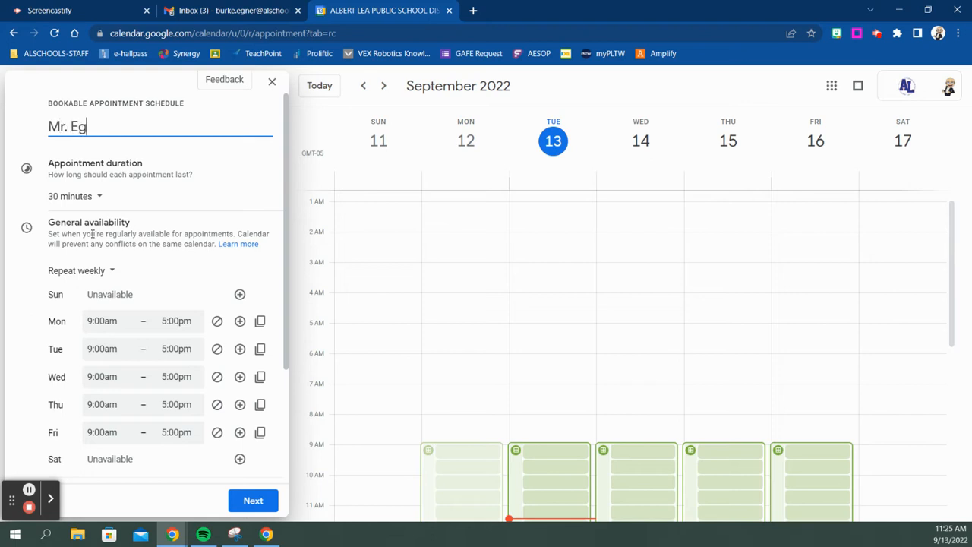
pyautogui.write('ner Confere')
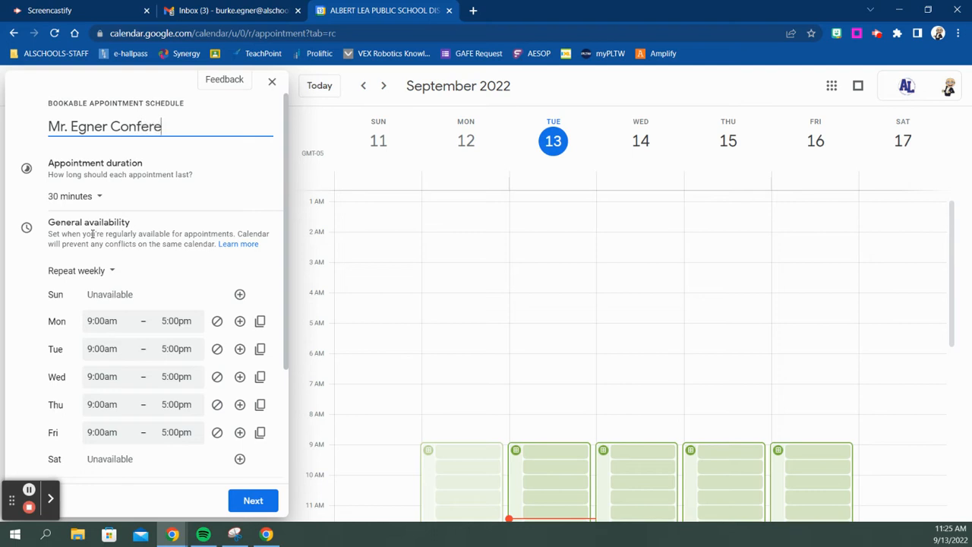
pyautogui.write('nces')
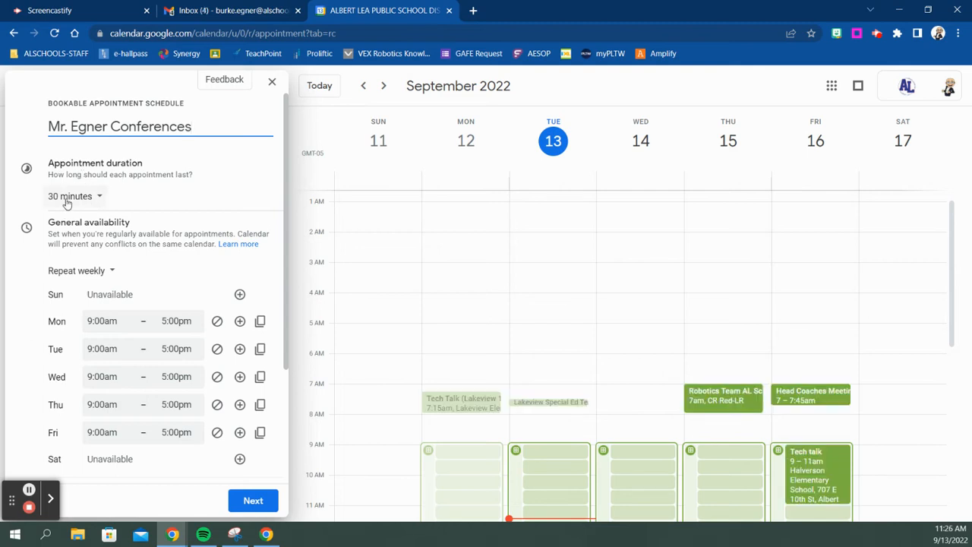
# Change the appointment duration from 30 minutes to a custom 20 minutes.
pyautogui.click(67, 202)
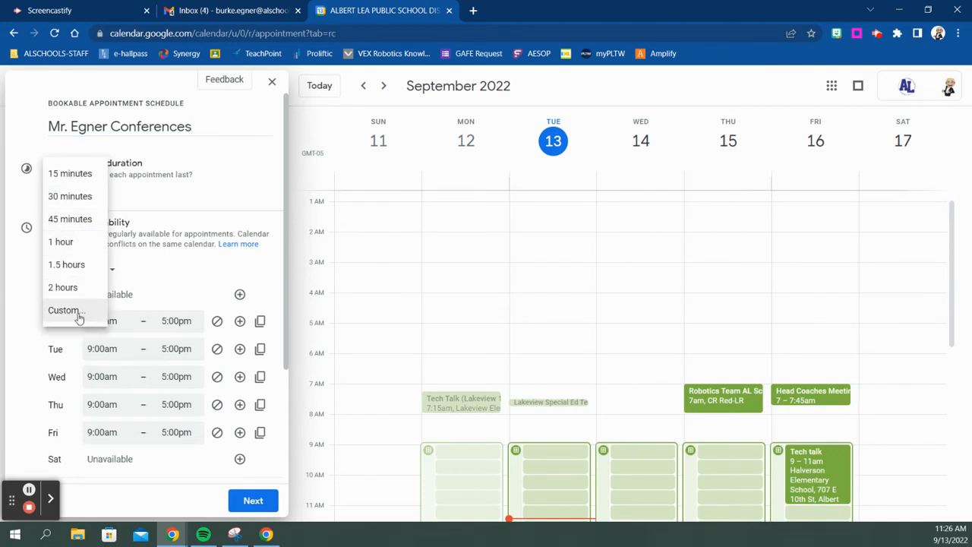
pyautogui.click(77, 317)
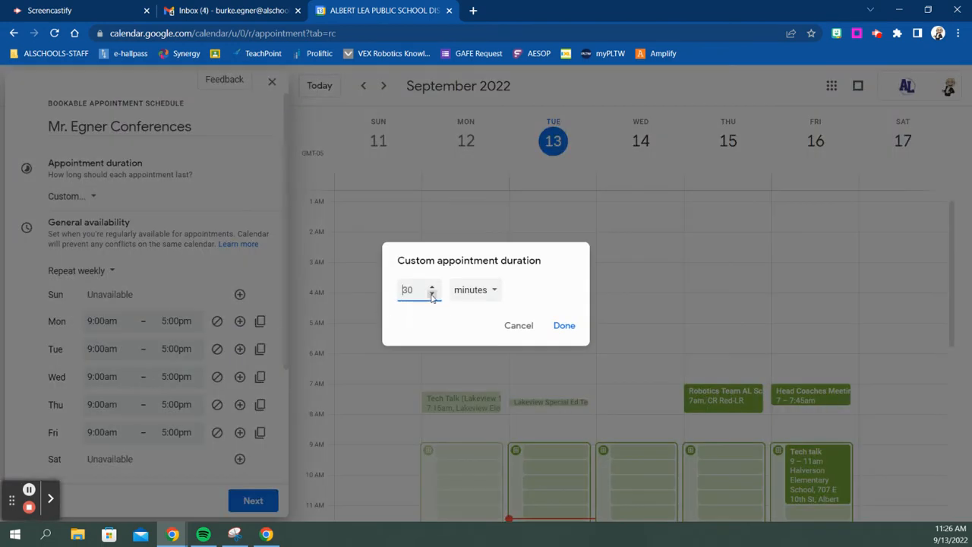
pyautogui.doubleClick(415, 287)
pyautogui.write('20')
pyautogui.click(566, 326)
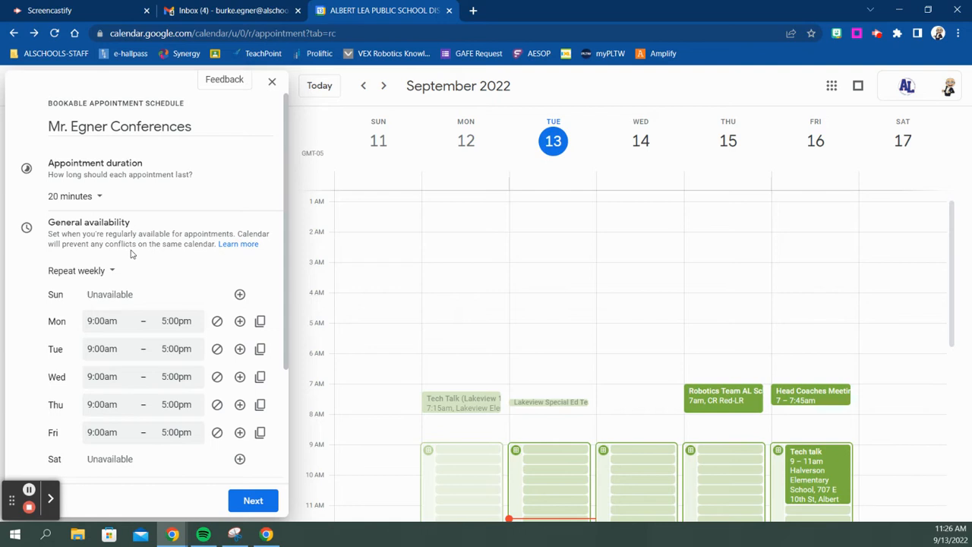
pyautogui.click(237, 245)
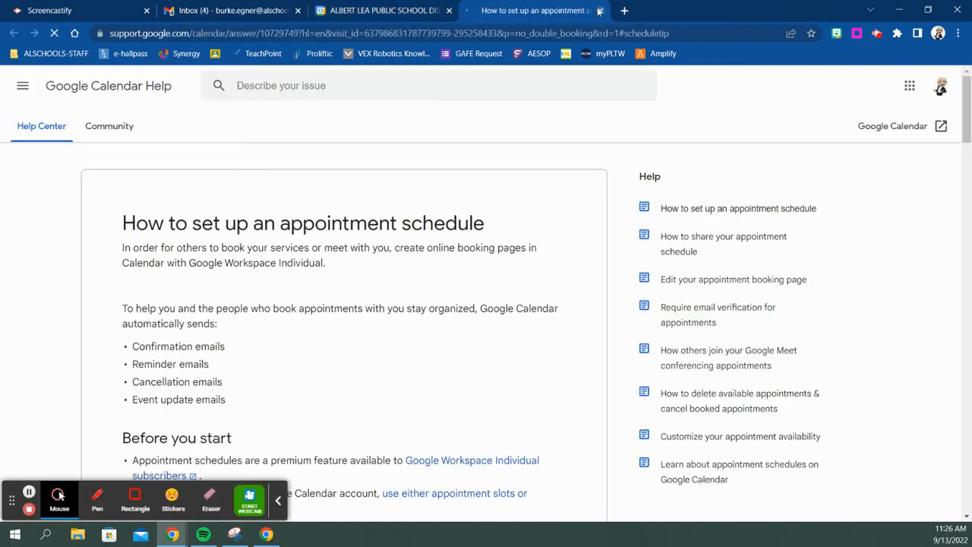
pyautogui.click(599, 10)
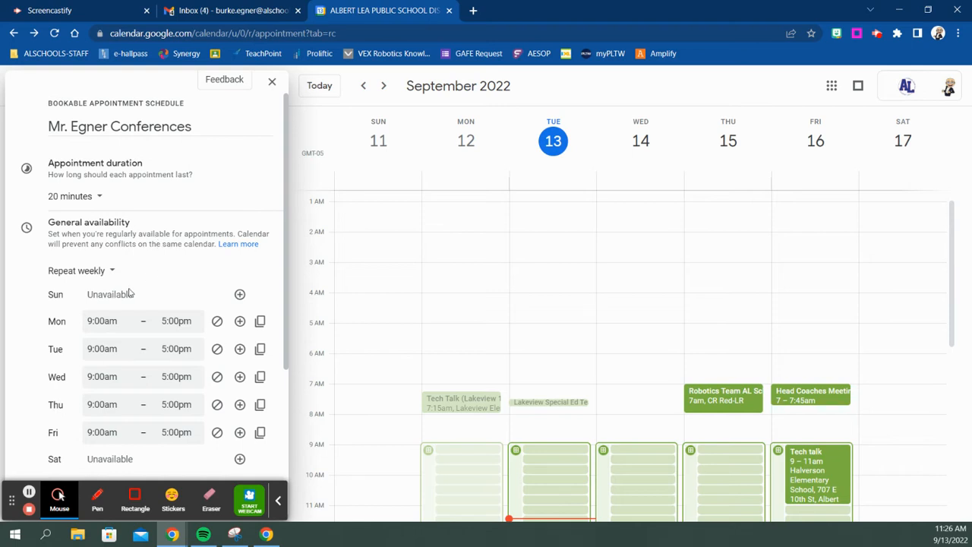
pyautogui.click(278, 500)
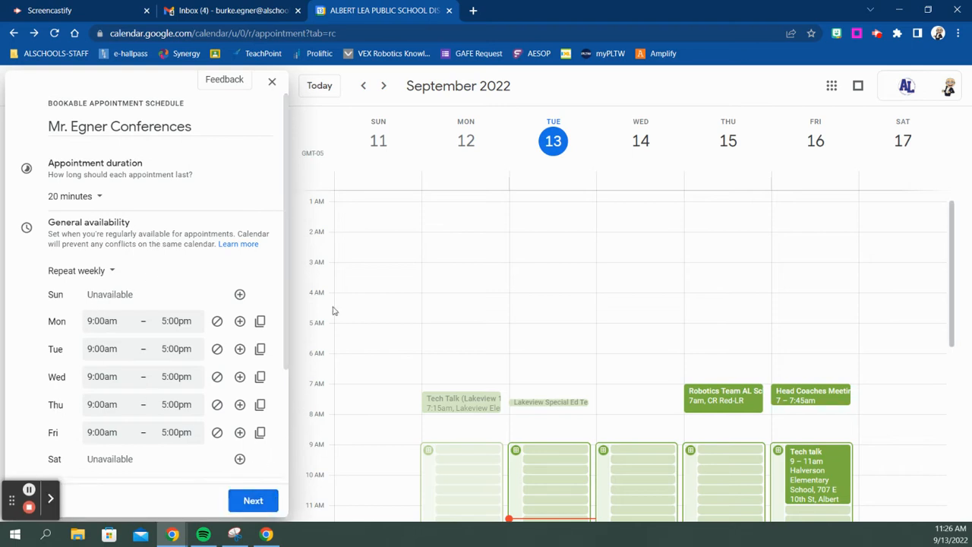
pyautogui.scroll(-2, 332, 310)
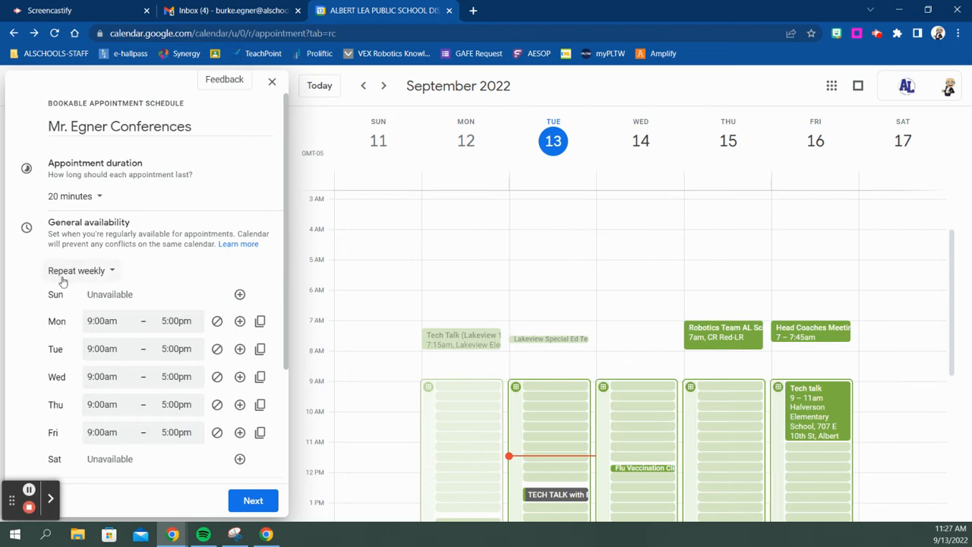
# Switch availability to non-repeating dates, starting with Sep 19, 2022.
pyautogui.click(109, 275)
pyautogui.click(97, 248)
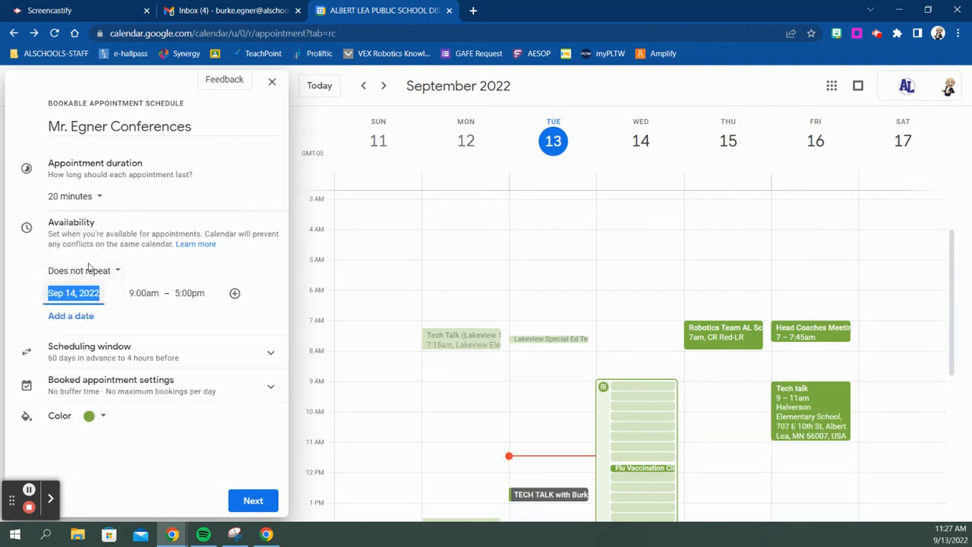
pyautogui.click(85, 293)
pyautogui.click(89, 408)
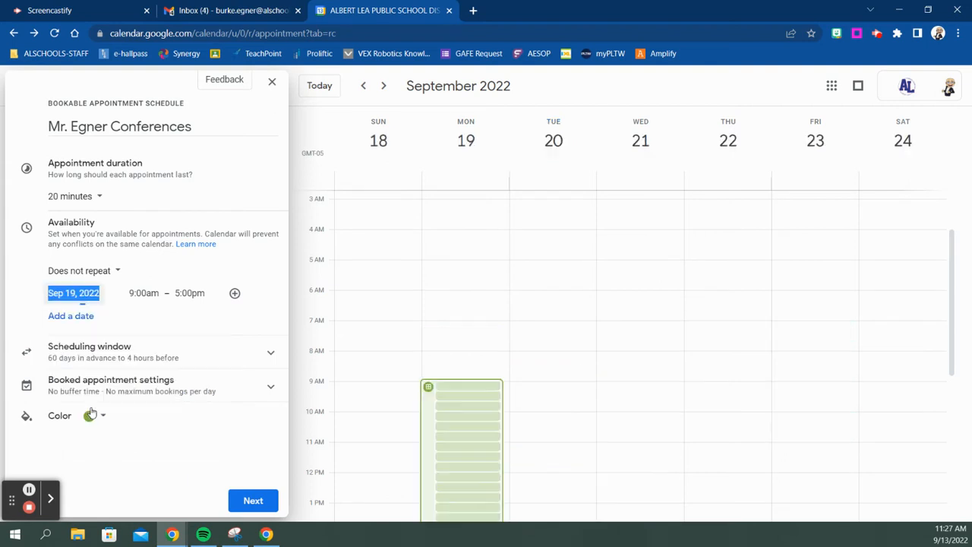
# Set that date's available hours to 4:00pm–7:00pm.
pyautogui.click(143, 293)
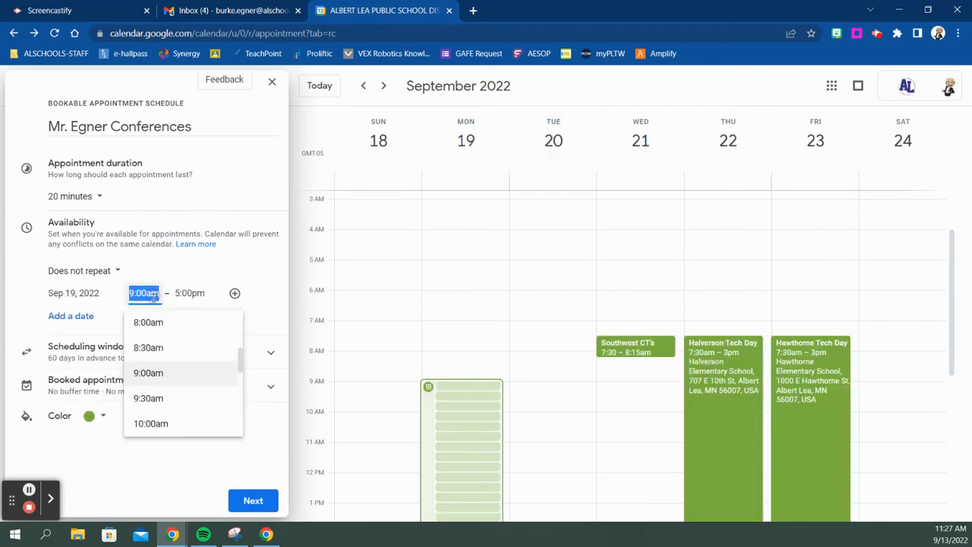
pyautogui.scroll(-2, 177, 360)
pyautogui.scroll(-3, 177, 361)
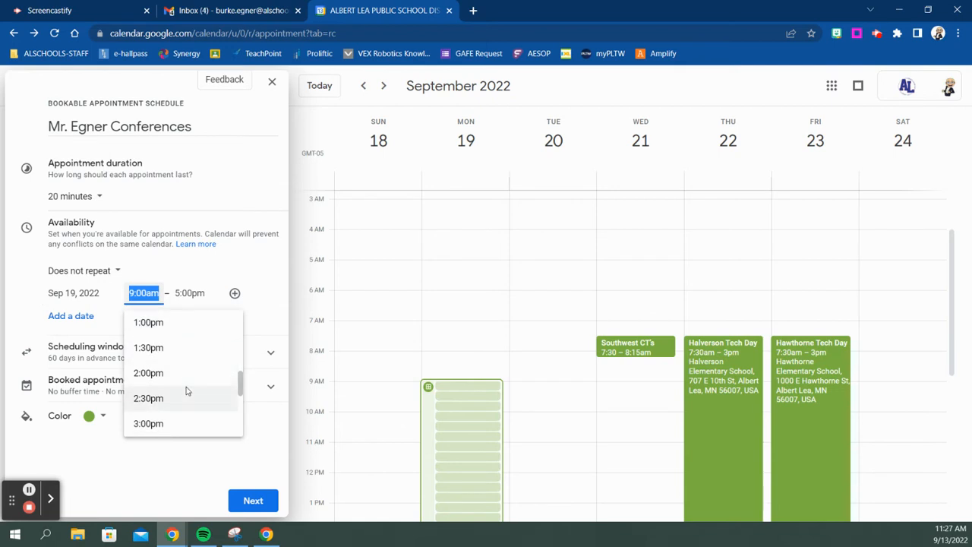
pyautogui.click(148, 410)
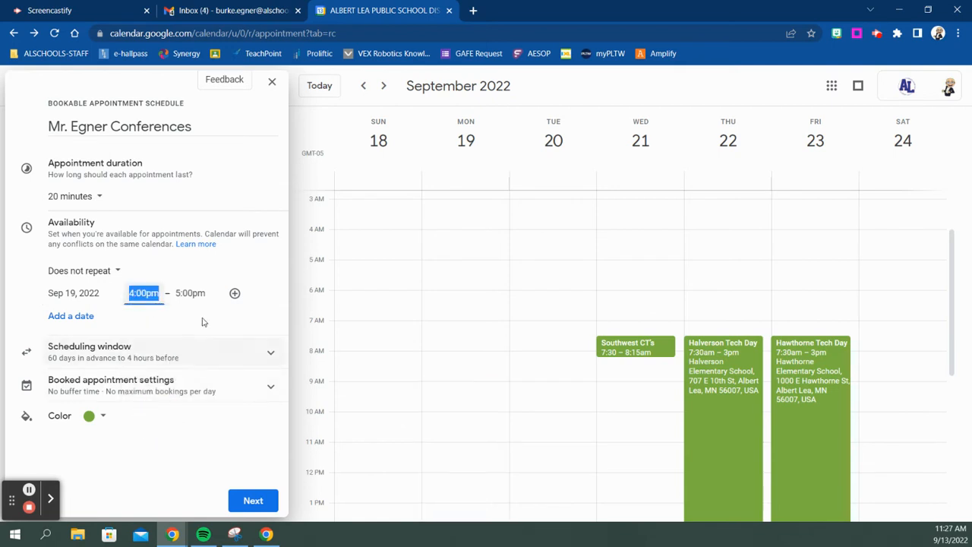
pyautogui.click(194, 293)
pyautogui.scroll(-2, 202, 371)
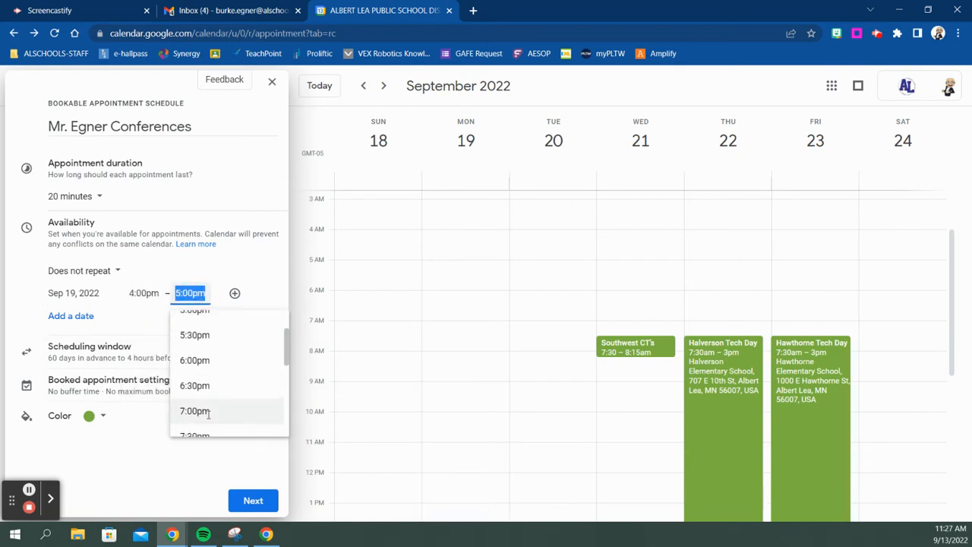
pyautogui.click(198, 411)
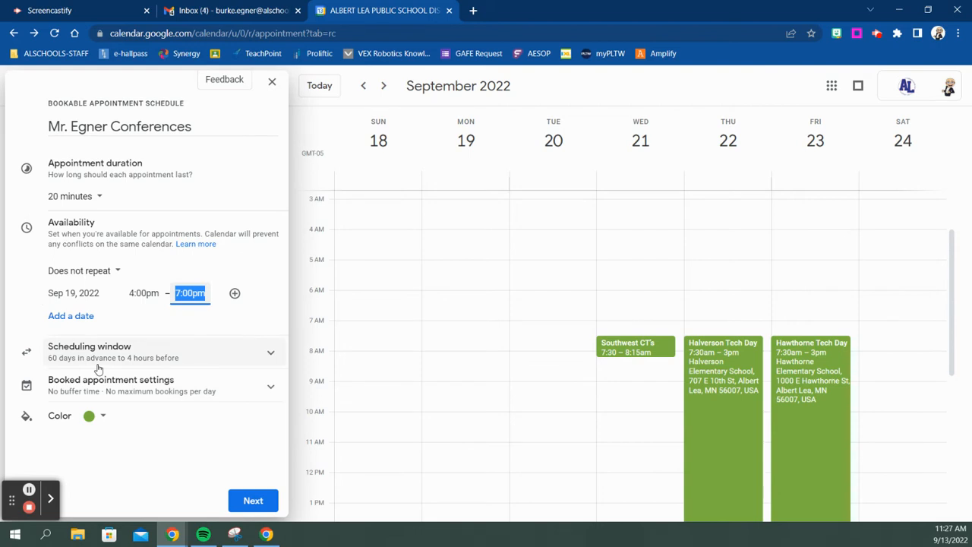
# Change the available date to Sep 29, 2022 and add Oct 3, 2022.
pyautogui.click(79, 295)
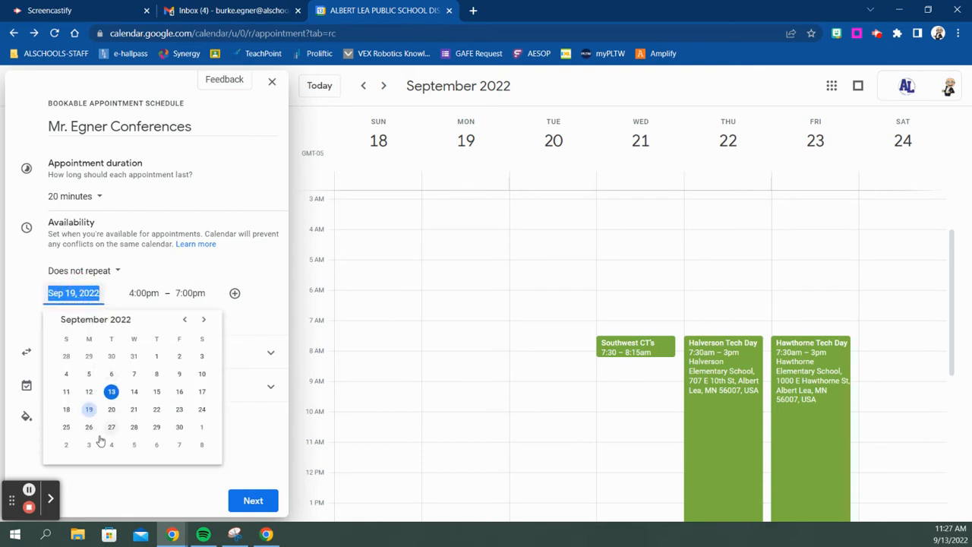
pyautogui.click(156, 427)
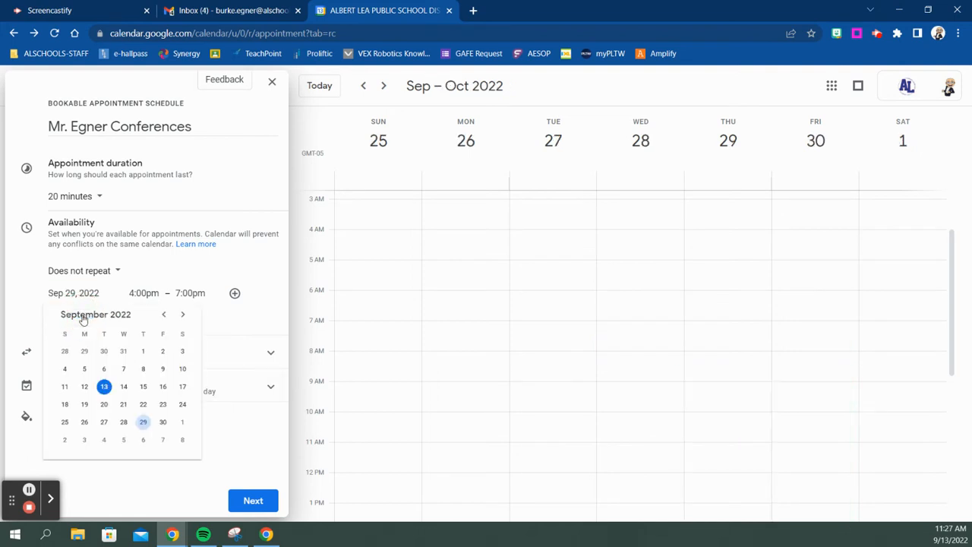
pyautogui.click(184, 315)
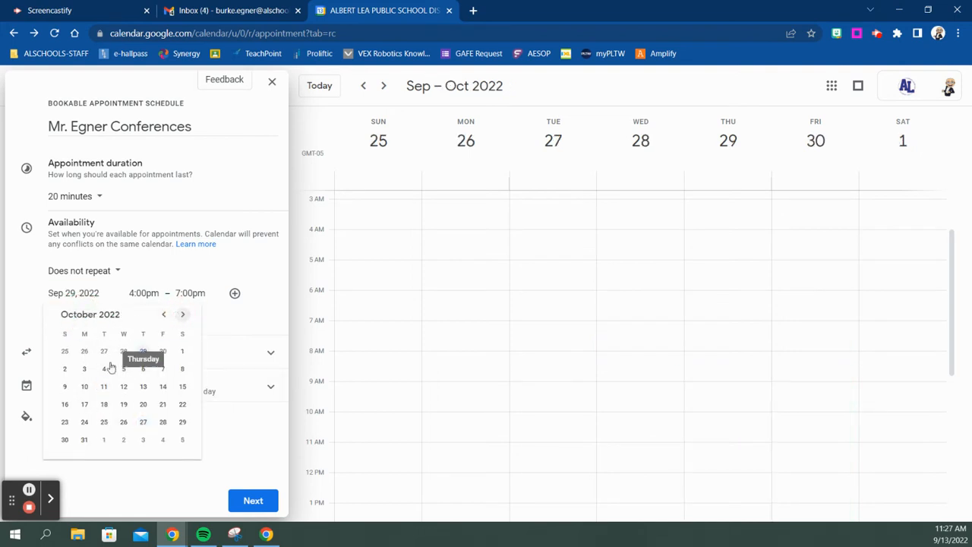
pyautogui.click(85, 369)
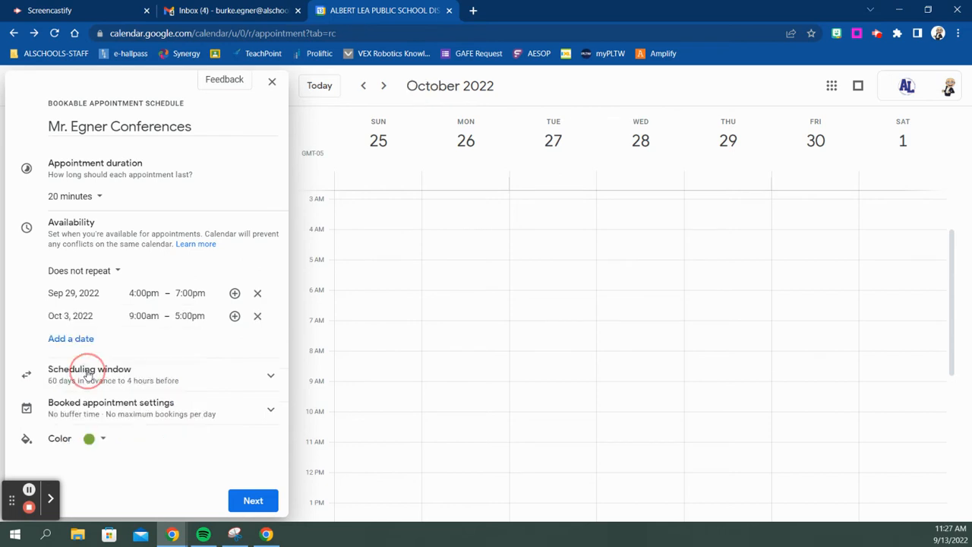
# Set the Oct 3 availability to 4:00pm–7:00pm.
pyautogui.click(143, 316)
pyautogui.scroll(-4, 162, 387)
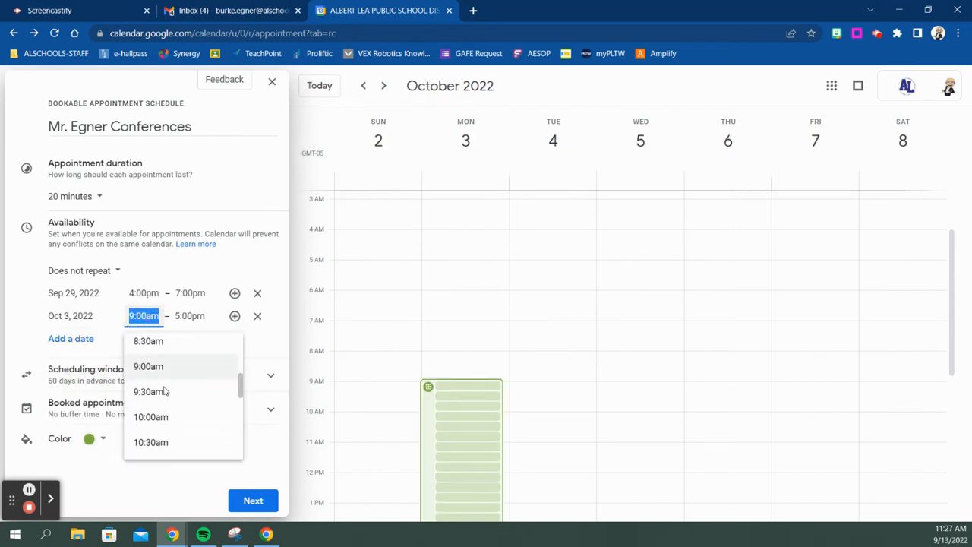
pyautogui.scroll(-3, 164, 424)
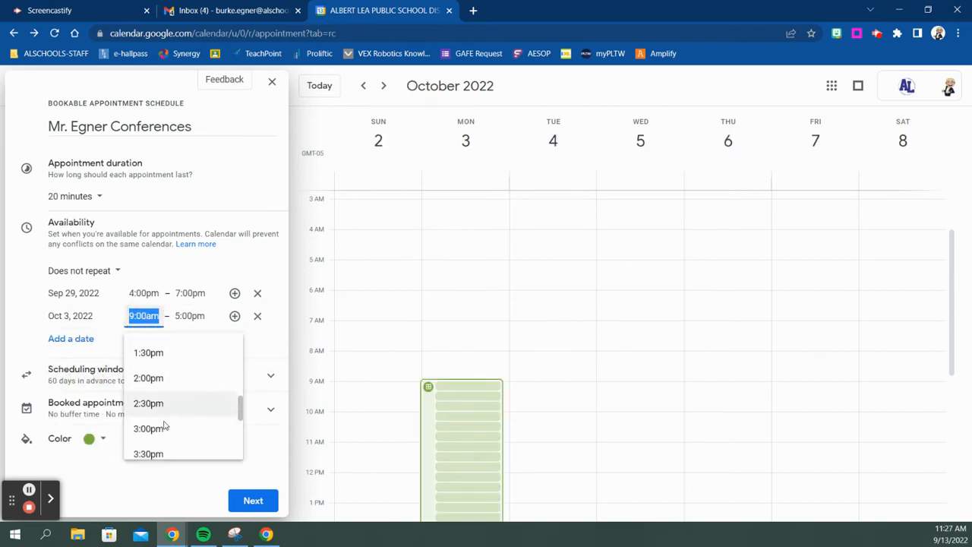
pyautogui.click(159, 431)
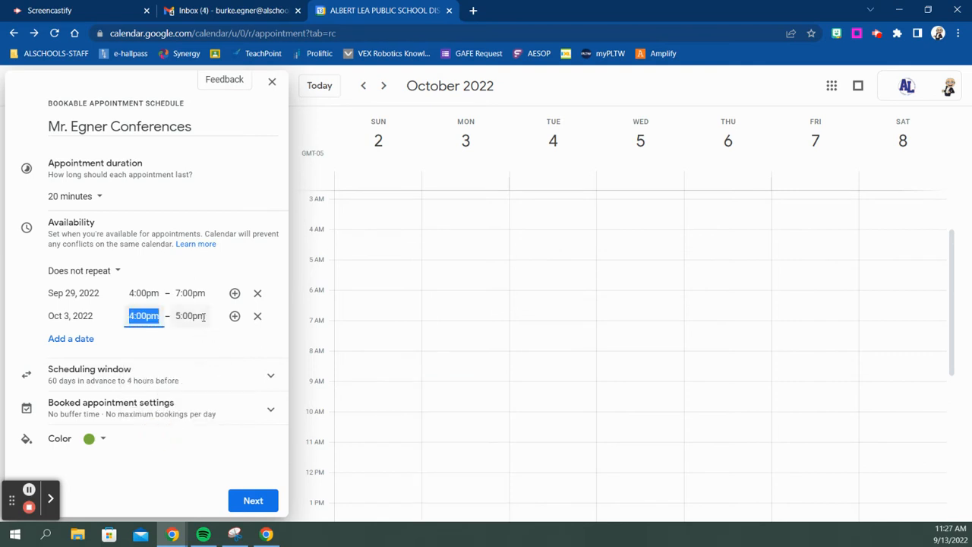
pyautogui.click(199, 317)
pyautogui.scroll(-2, 194, 406)
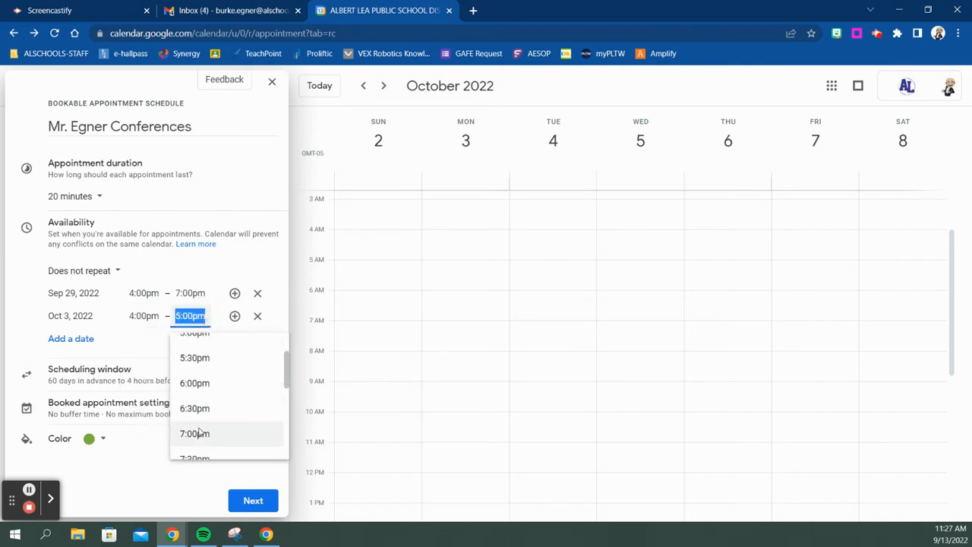
pyautogui.click(195, 433)
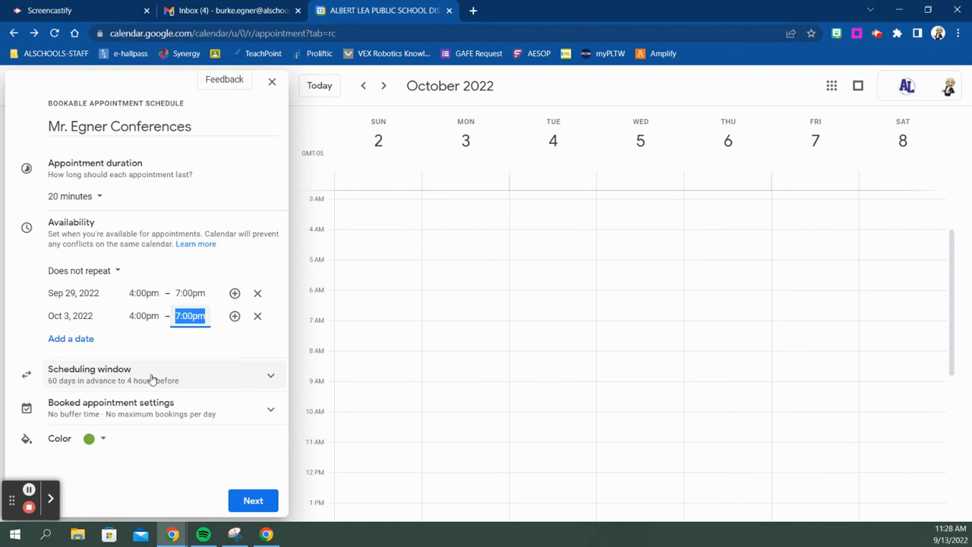
# Expand the scheduling window settings and adjust the minimum booking notice hours.
pyautogui.click(271, 376)
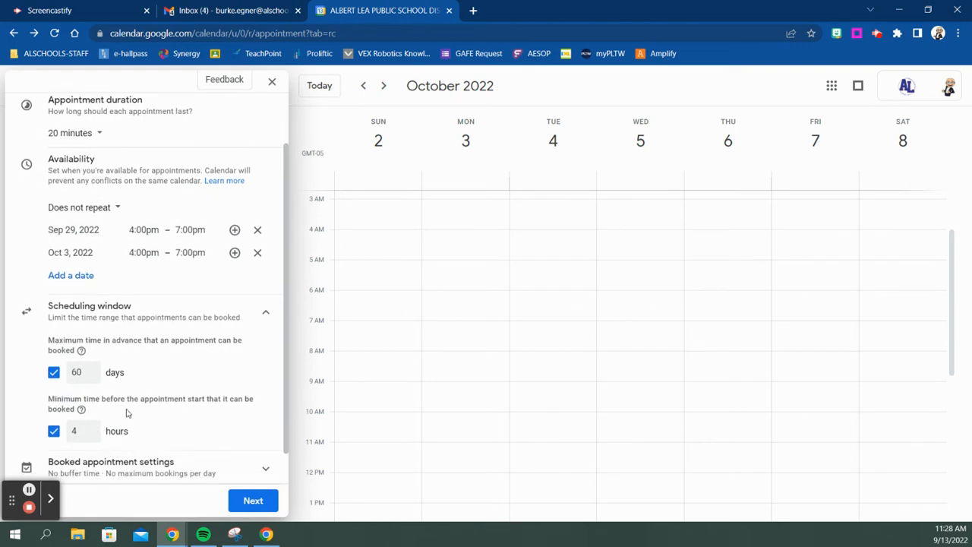
pyautogui.click(90, 427)
pyautogui.click(91, 429)
pyautogui.click(92, 430)
pyautogui.click(92, 430)
pyautogui.click(91, 438)
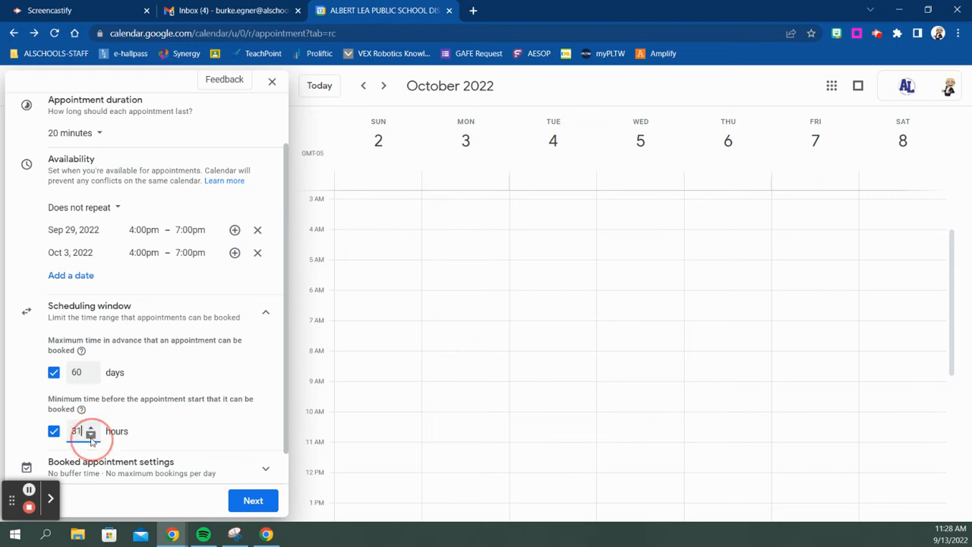
pyautogui.click(91, 438)
pyautogui.click(91, 438)
pyautogui.click(91, 438)
pyautogui.click(92, 430)
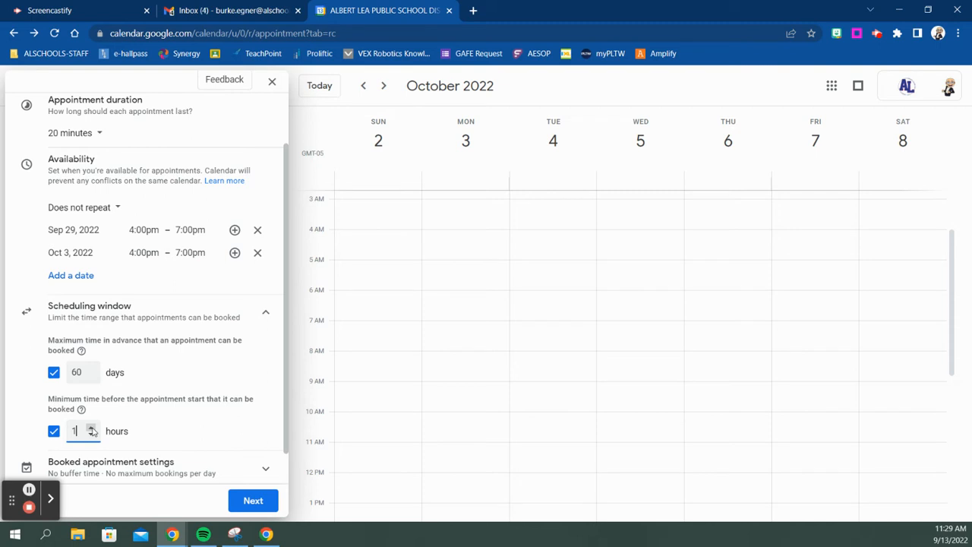
# Settle the minimum booking notice at 2 hours and expand booked appointment settings.
pyautogui.click(92, 429)
pyautogui.click(92, 429)
pyautogui.click(92, 429)
pyautogui.click(92, 433)
pyautogui.scroll(-1, 135, 392)
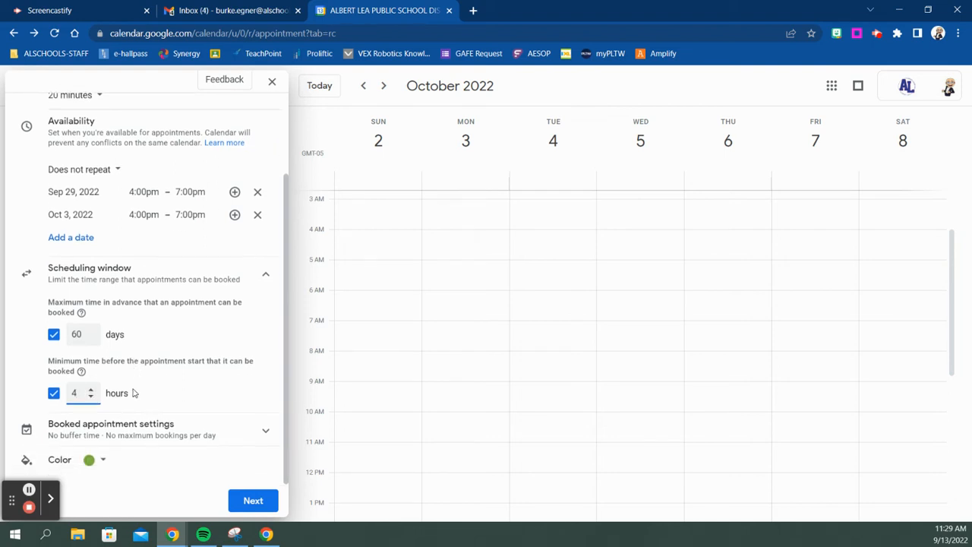
pyautogui.doubleClick(91, 396)
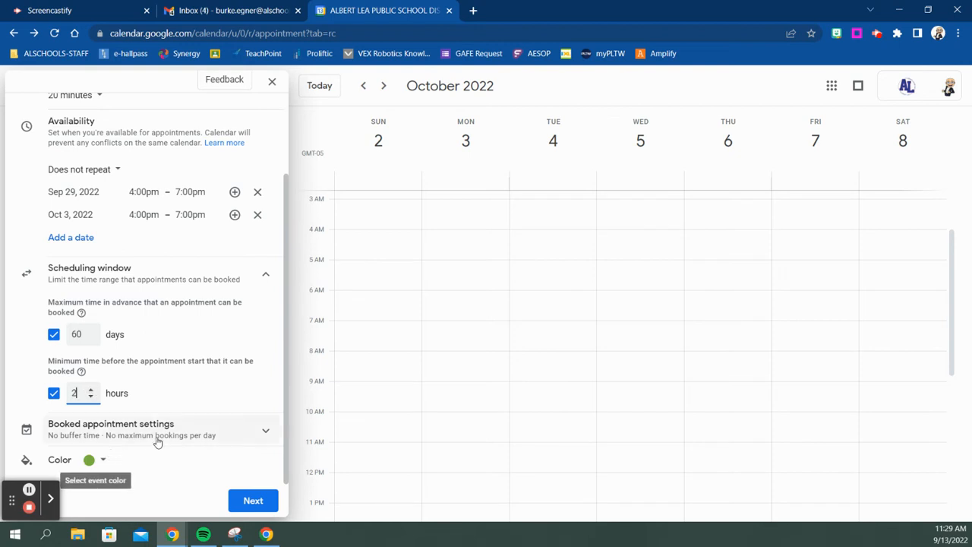
pyautogui.click(267, 434)
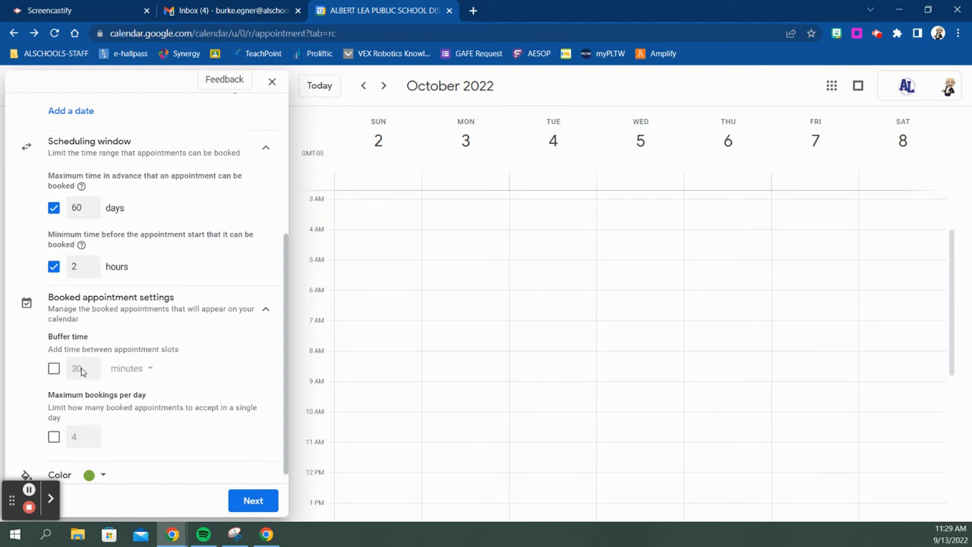
# Turn on buffer time and set it to 4 minutes between slots.
pyautogui.scroll(3, 130, 342)
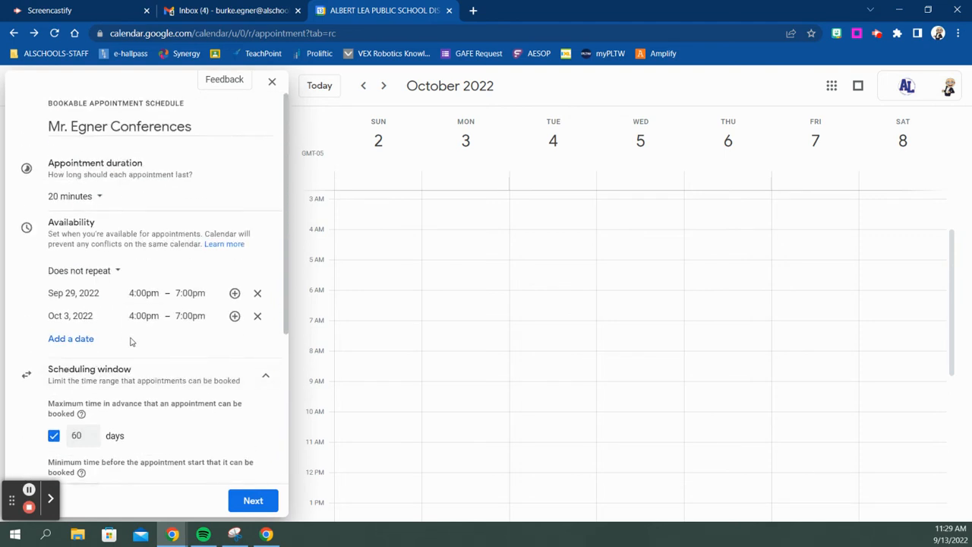
pyautogui.scroll(-3, 122, 351)
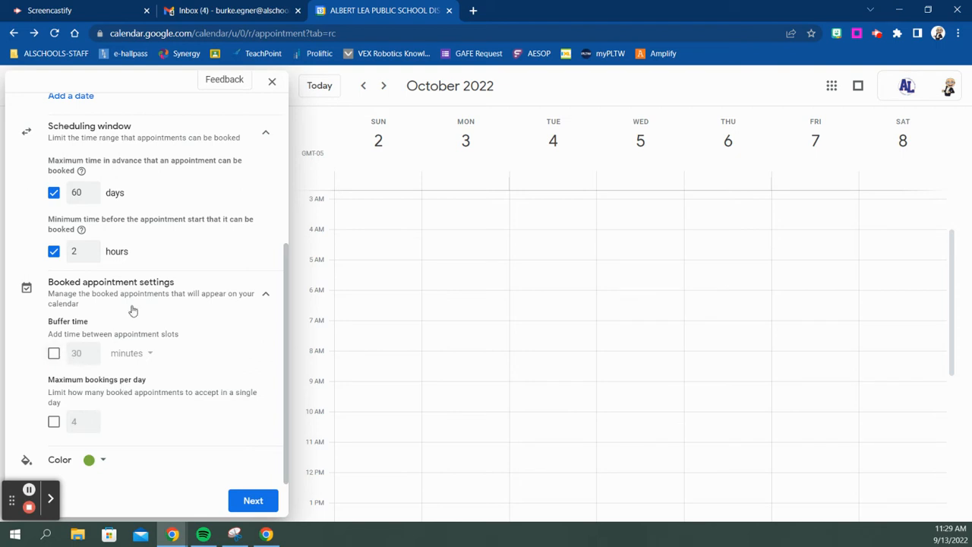
pyautogui.click(54, 354)
pyautogui.click(91, 357)
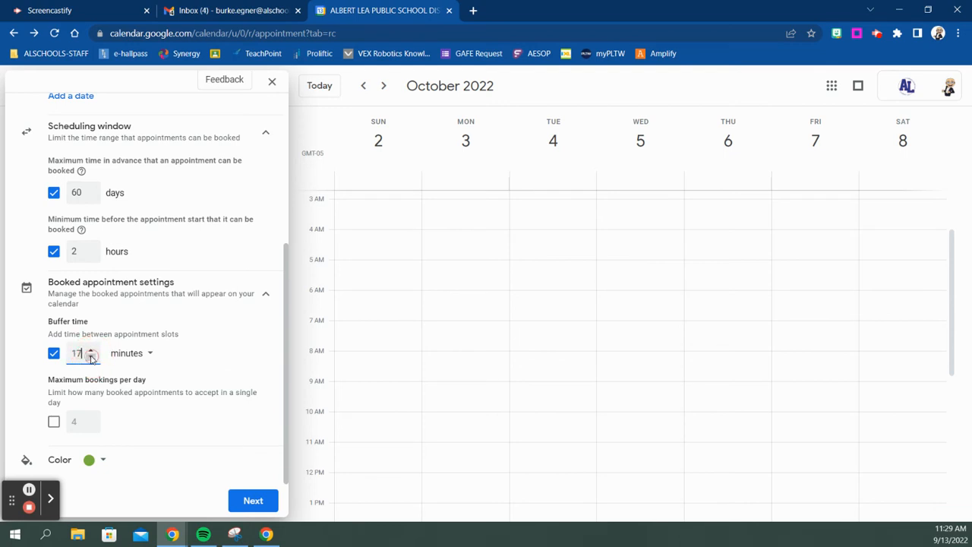
pyautogui.click(92, 359)
pyautogui.click(90, 357)
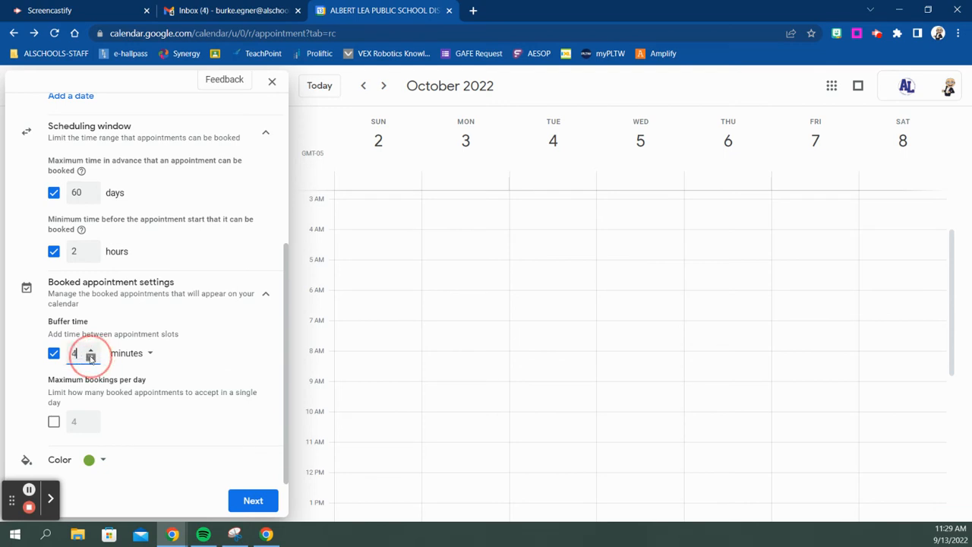
pyautogui.click(90, 357)
pyautogui.click(90, 350)
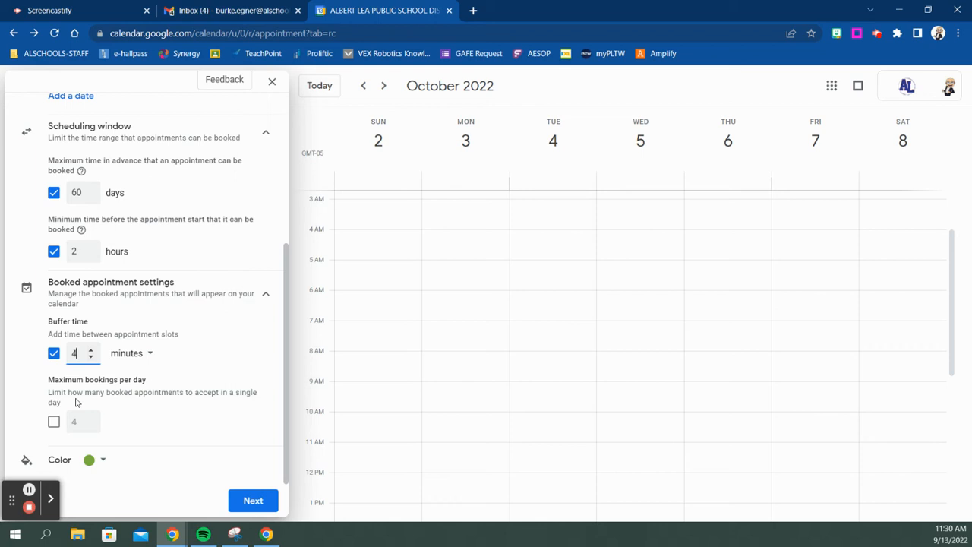
# Change the schedule's event colour to red.
pyautogui.click(102, 461)
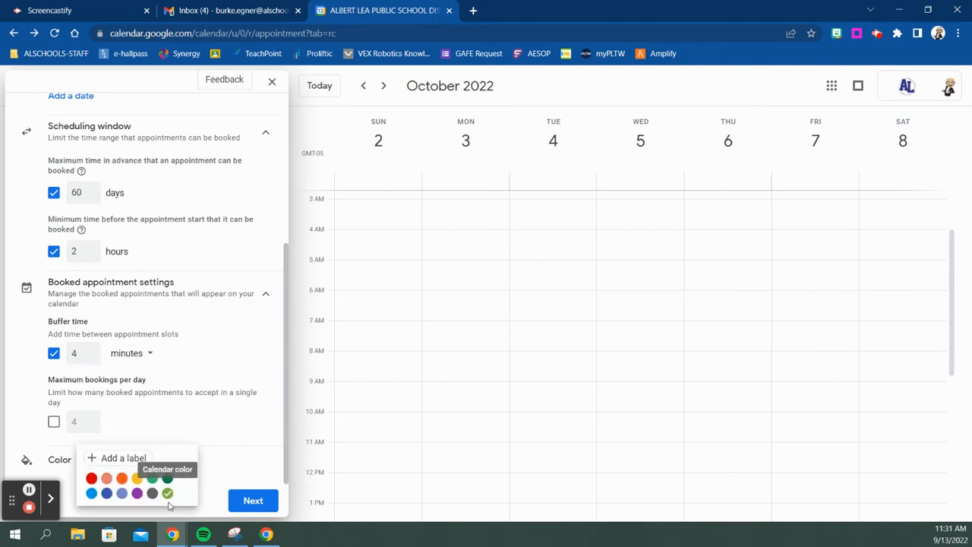
pyautogui.click(92, 478)
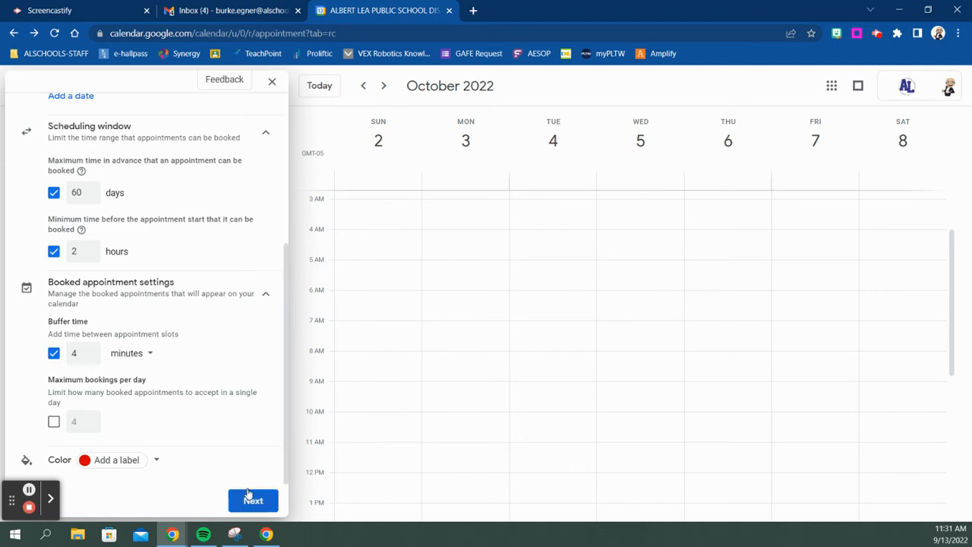
pyautogui.scroll(3, 206, 370)
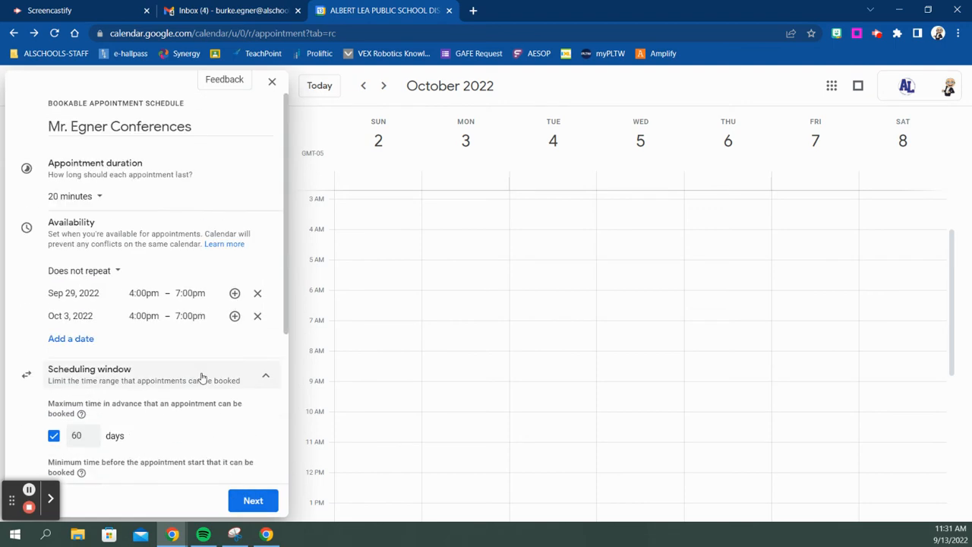
pyautogui.scroll(-3, 204, 379)
# Continue to booking page settings, expand photo and name, and set location to Google Meet.
pyautogui.click(253, 500)
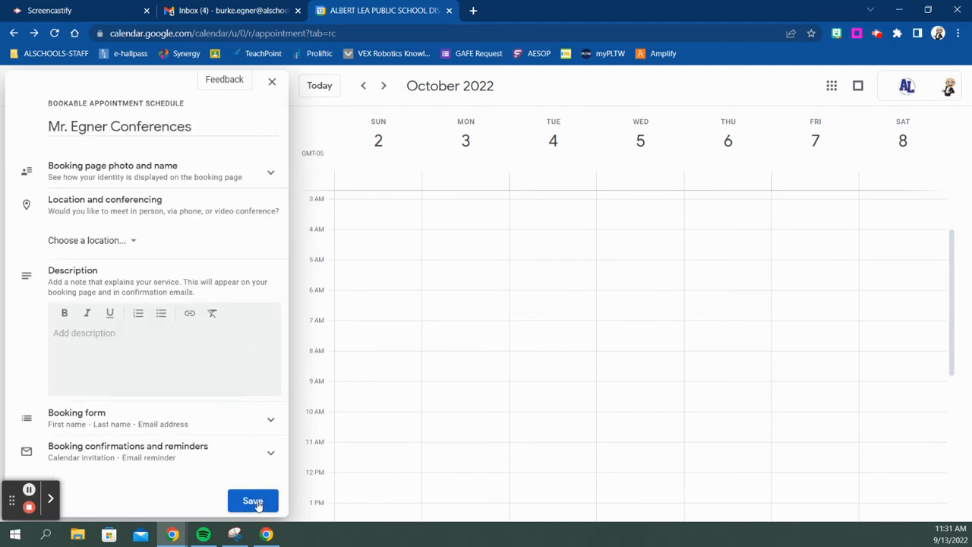
pyautogui.click(270, 175)
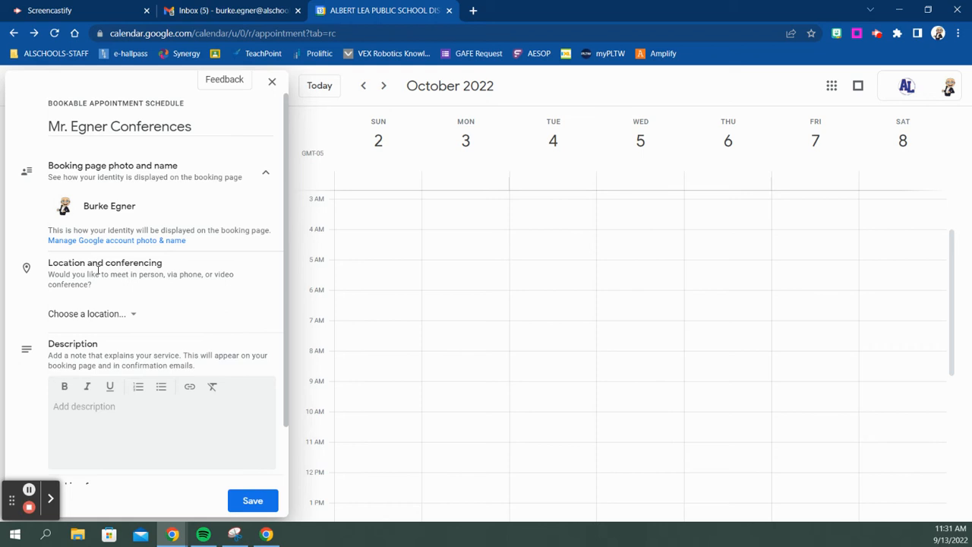
pyautogui.click(131, 319)
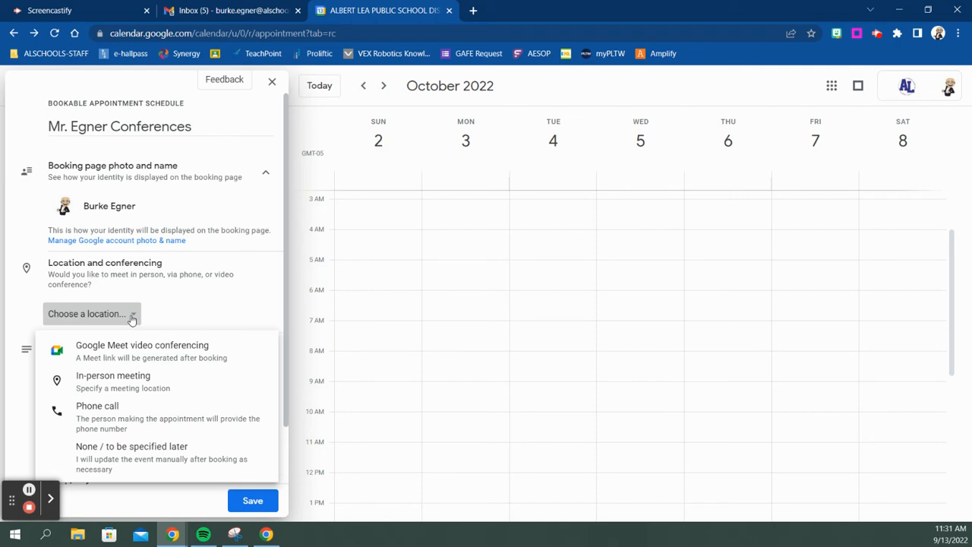
pyautogui.click(146, 350)
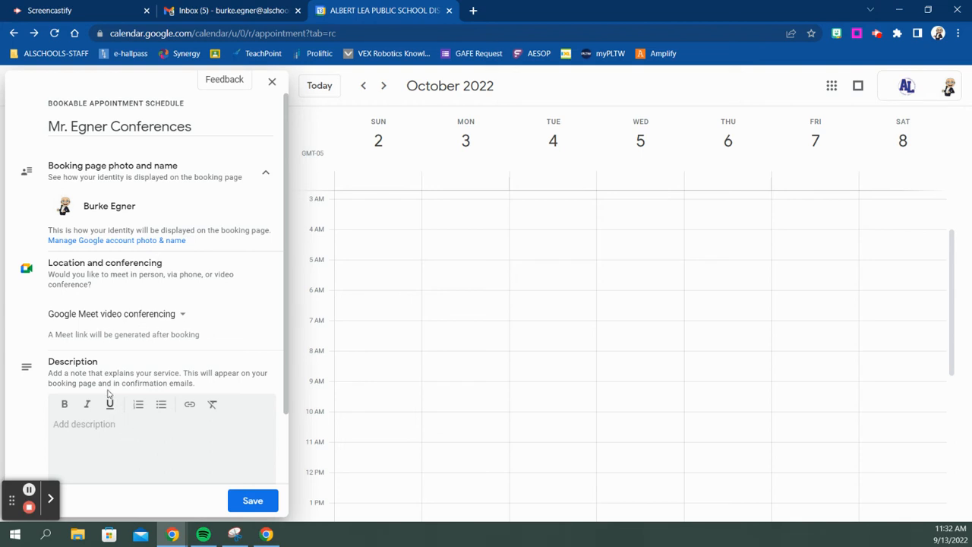
# Describe meeting in room 221 at Brookside or via Google Meet link, then expand Booking form.
pyautogui.click(121, 416)
pyautogui.click(120, 426)
pyautogui.write('Parents can choose to ei')
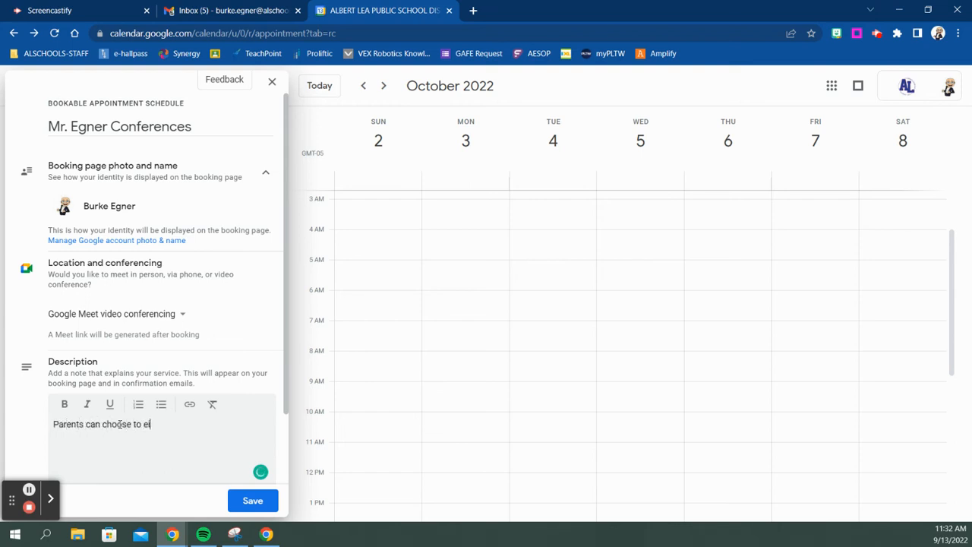
pyautogui.write('ther meet in perso')
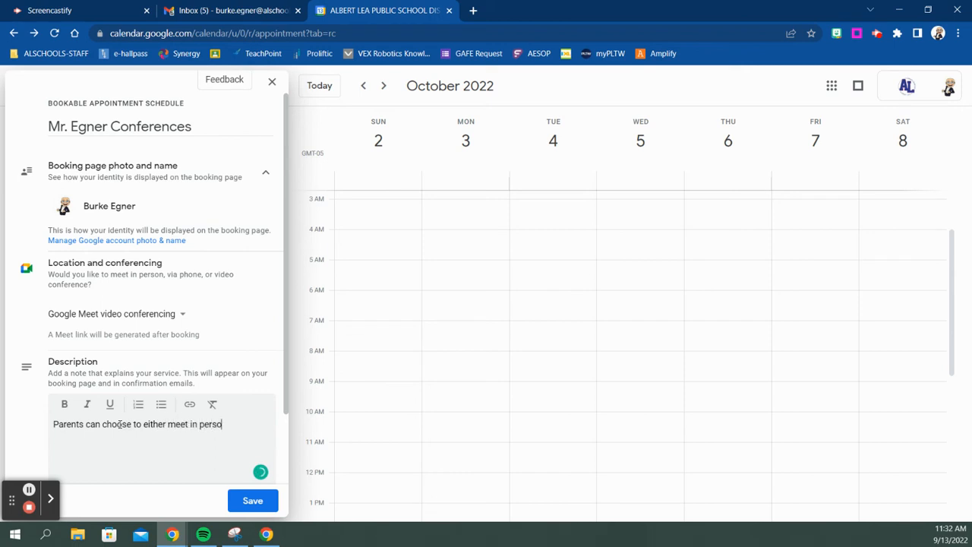
pyautogui.write('n in room 221 at Brookside ')
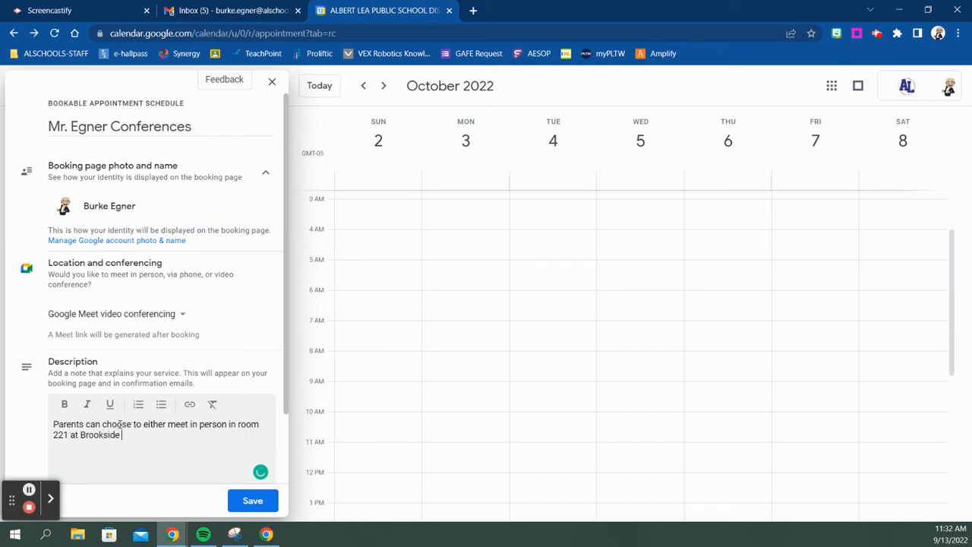
pyautogui.write('or us')
pyautogui.write('e the above')
pyautogui.press('BackSpace')
pyautogui.press('BackSpace')
pyautogui.press('BackSpace')
pyautogui.press('BackSpace')
pyautogui.press('BackSpace')
pyautogui.press('BackSpace')
pyautogui.write('Google Meet ')
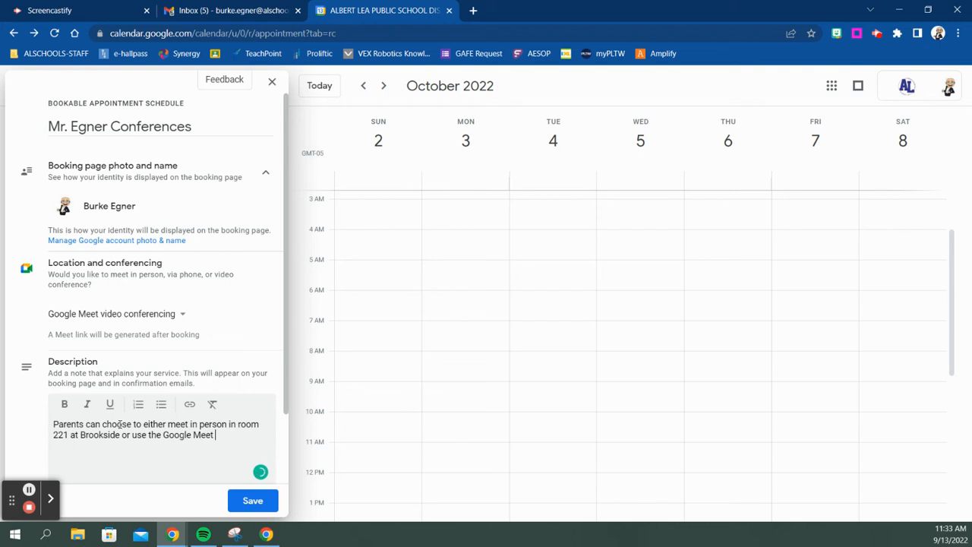
pyautogui.write('link created when bo')
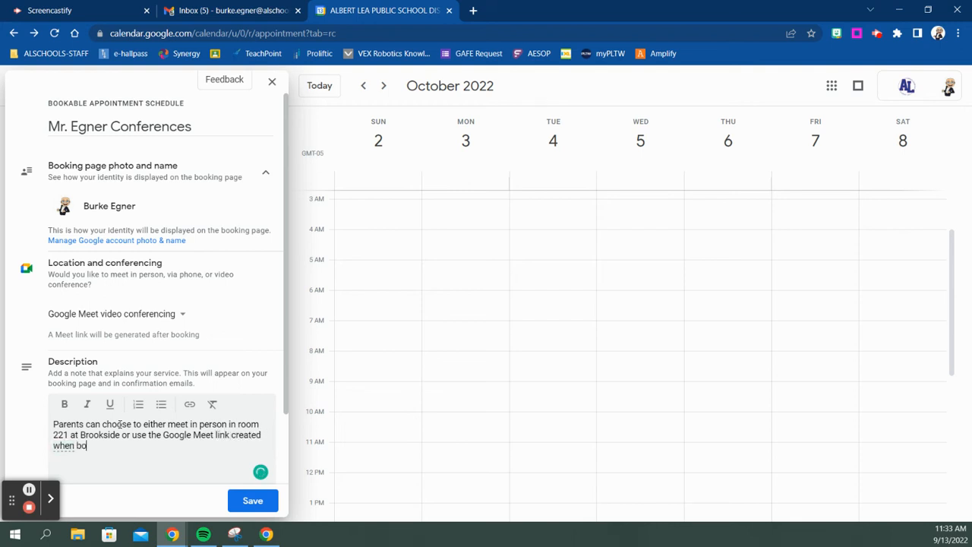
pyautogui.write('oking appointment.')
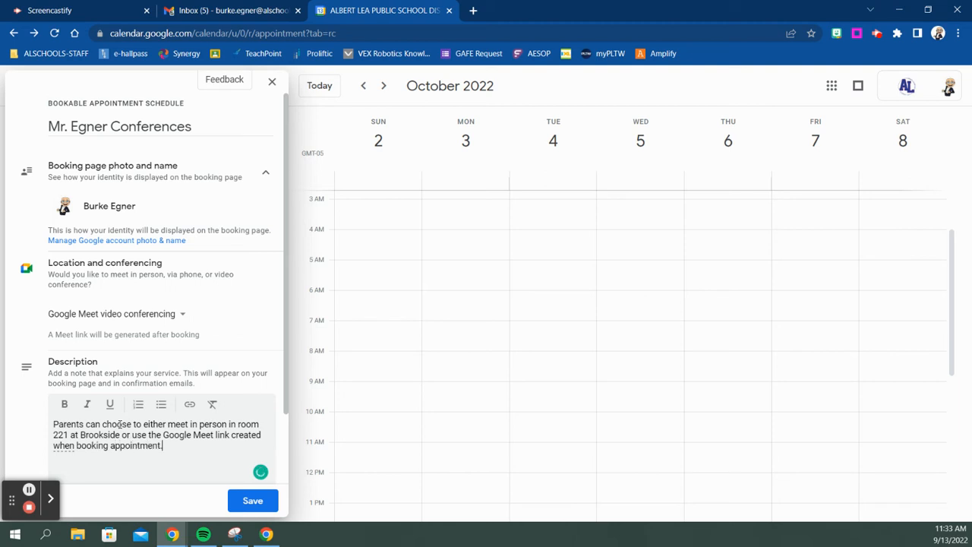
pyautogui.click(139, 445)
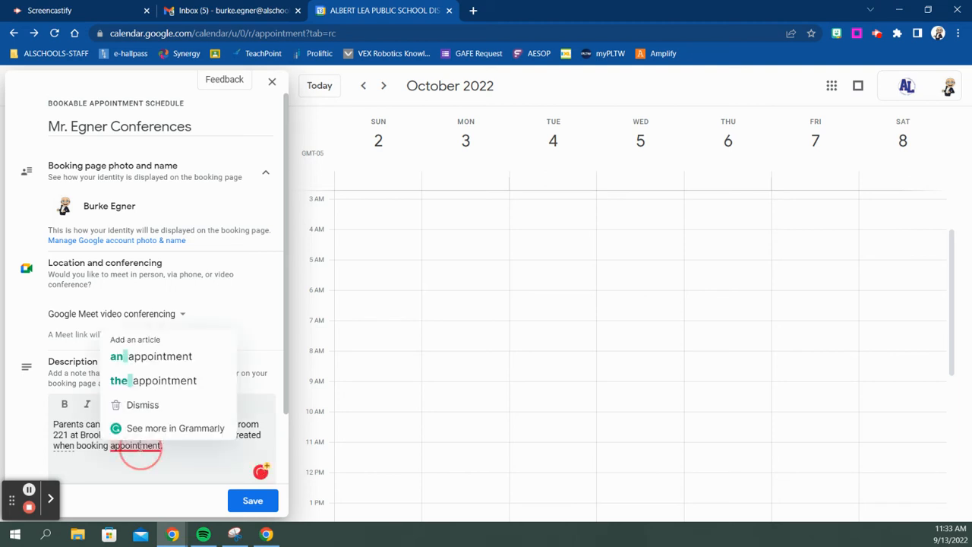
pyautogui.click(156, 381)
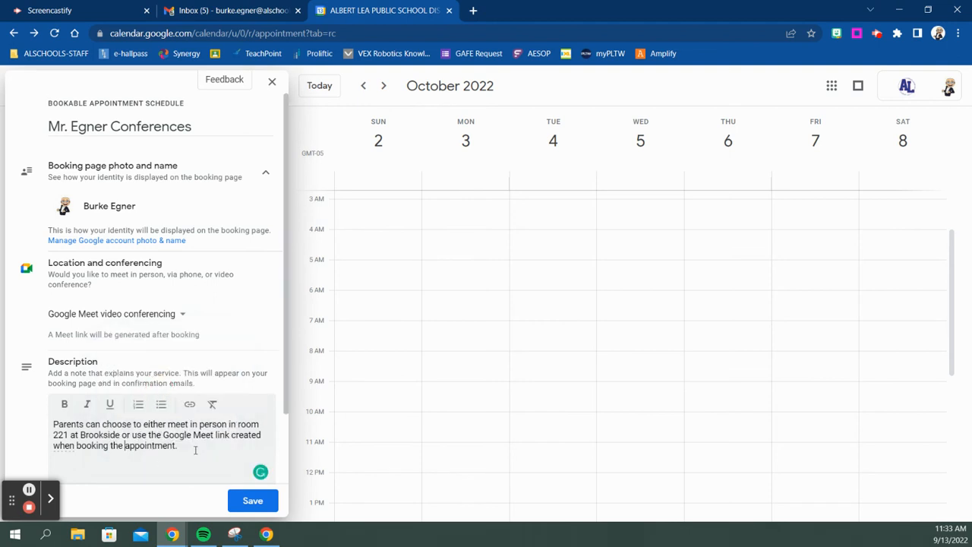
pyautogui.scroll(-1, 186, 357)
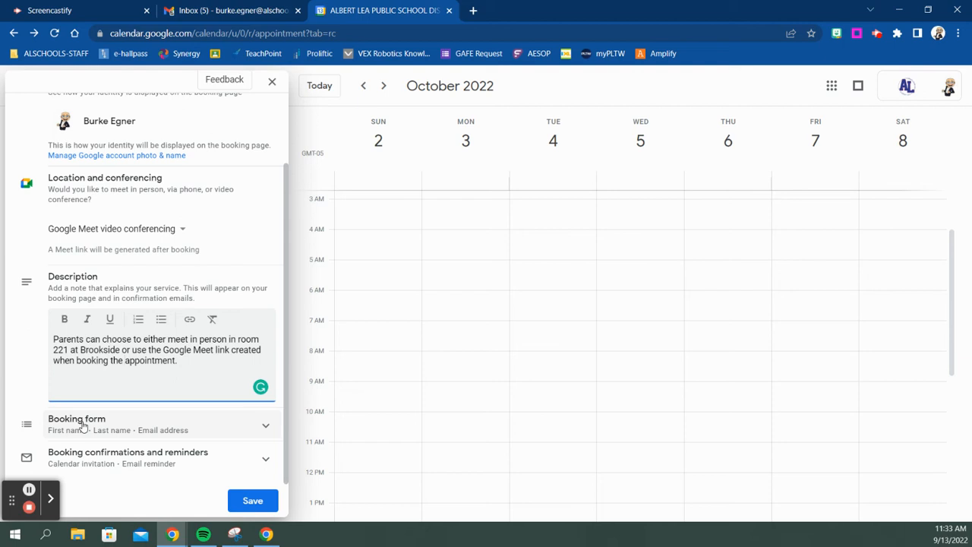
pyautogui.click(264, 425)
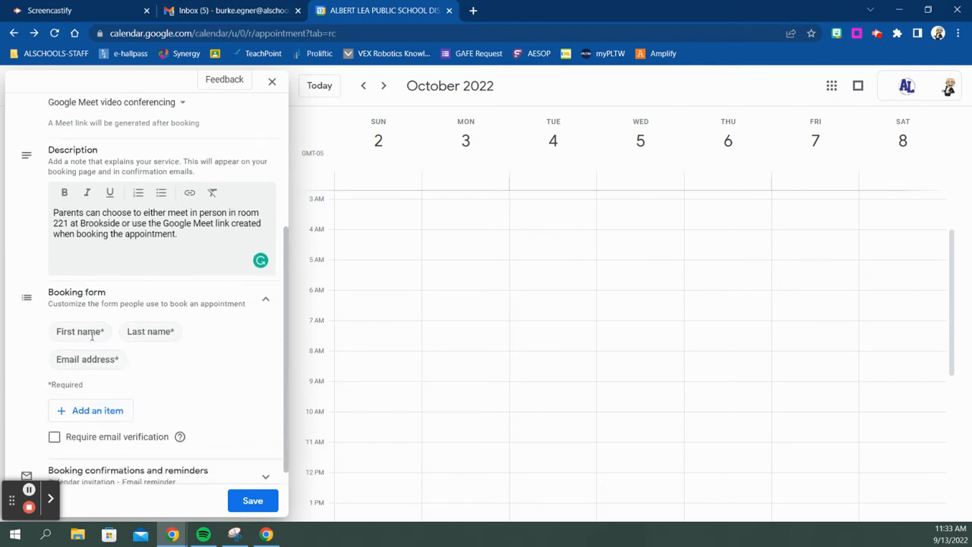
# Add a required Phone number field to the booking form.
pyautogui.click(104, 414)
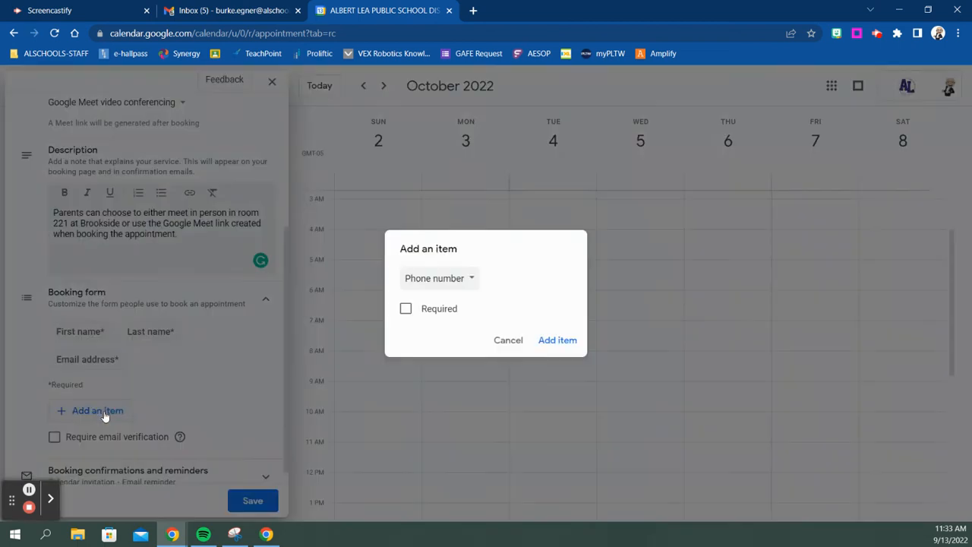
pyautogui.click(472, 282)
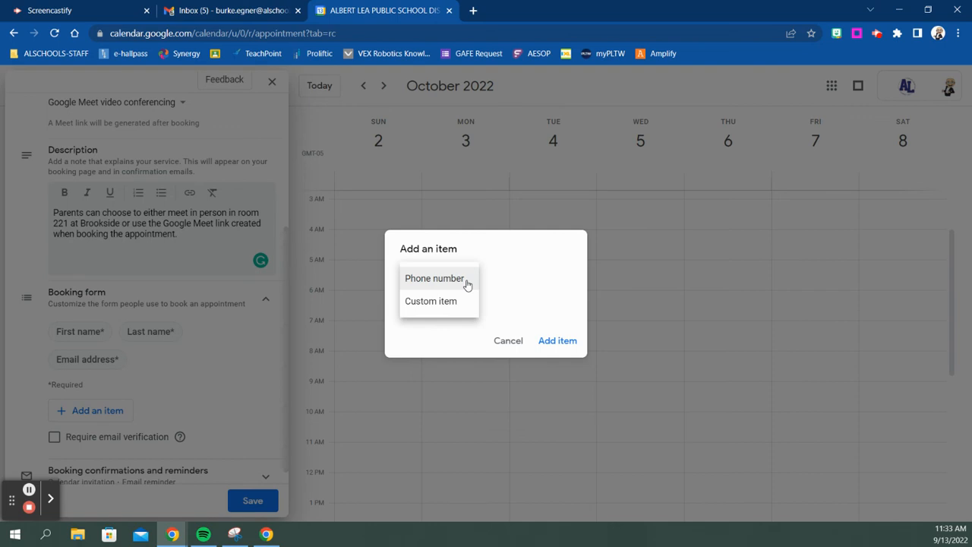
pyautogui.click(465, 281)
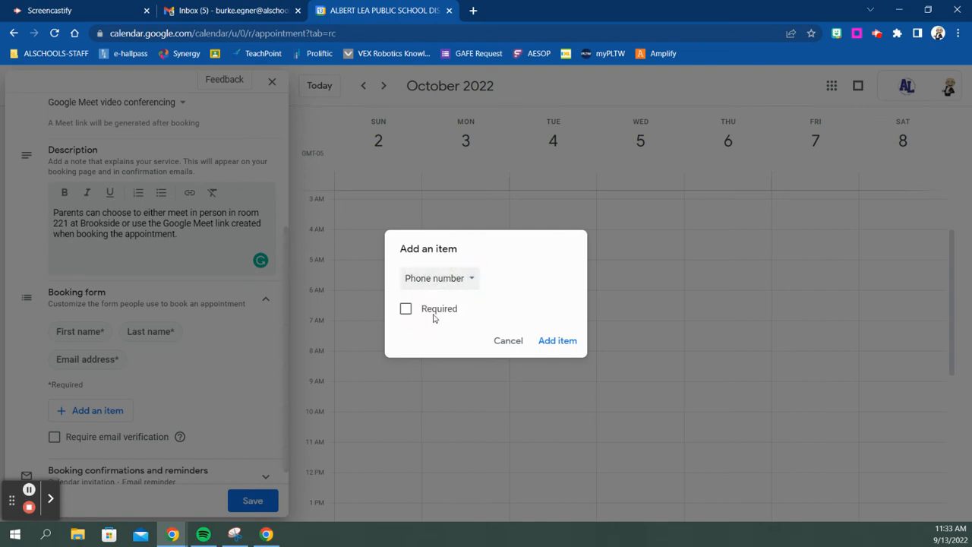
pyautogui.click(405, 308)
pyautogui.click(552, 342)
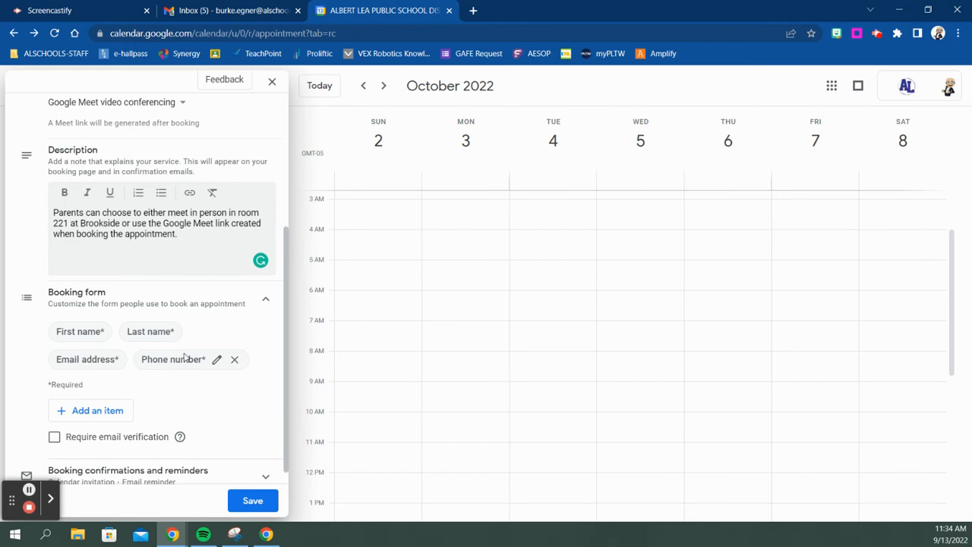
# Add a required custom field named 'Student Name'.
pyautogui.click(82, 414)
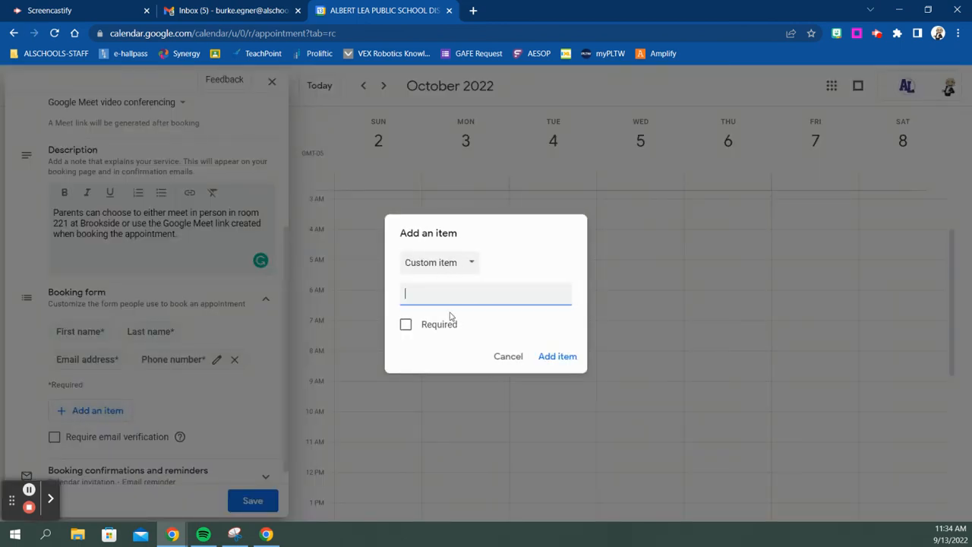
pyautogui.write('tuyde')
pyautogui.write('dent Name')
pyautogui.click(405, 325)
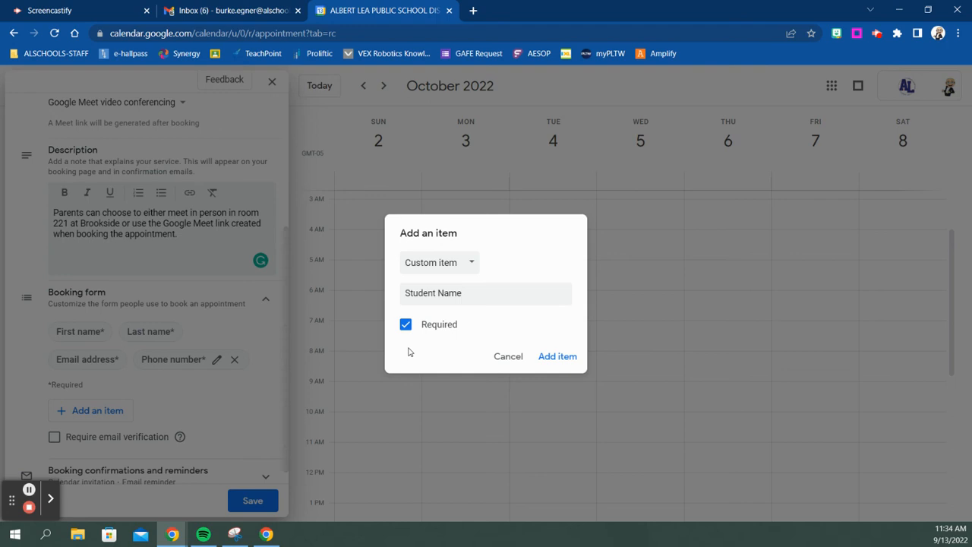
pyautogui.click(568, 361)
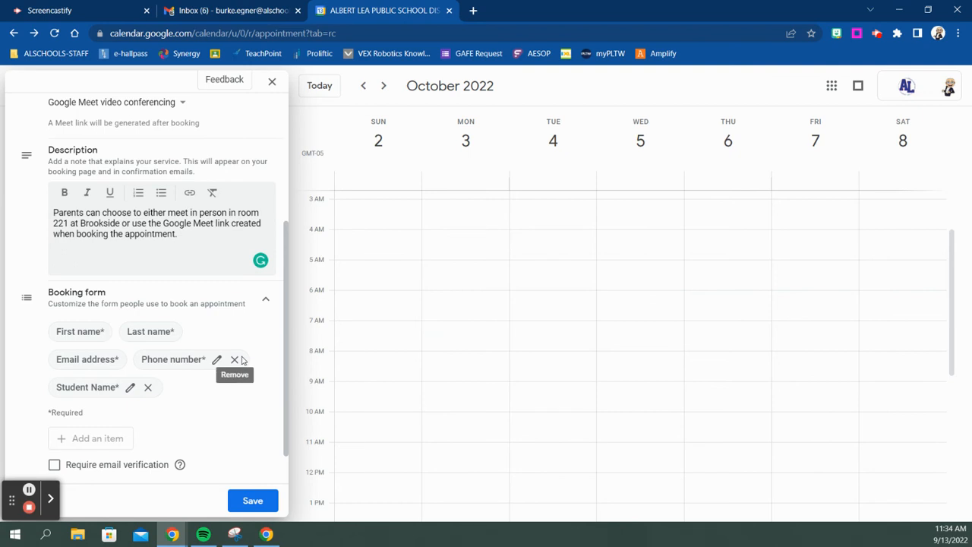
# Expand confirmations and reminders and keep the email reminder at 1 day before.
pyautogui.scroll(-2, 191, 359)
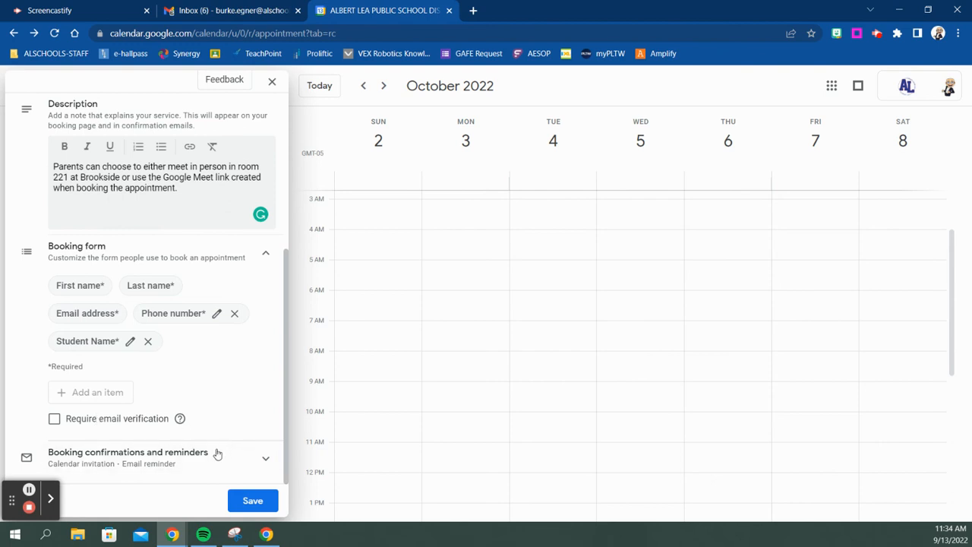
pyautogui.click(264, 459)
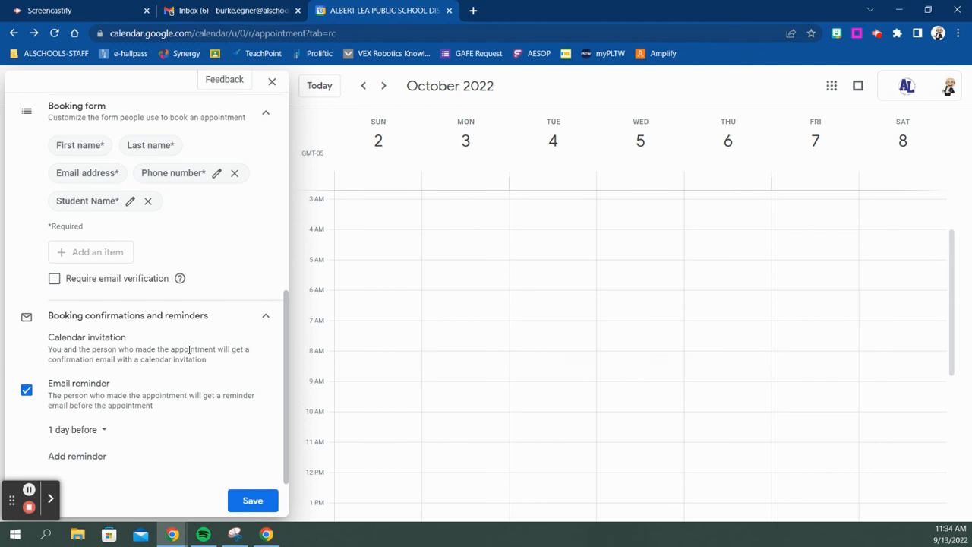
pyautogui.click(103, 431)
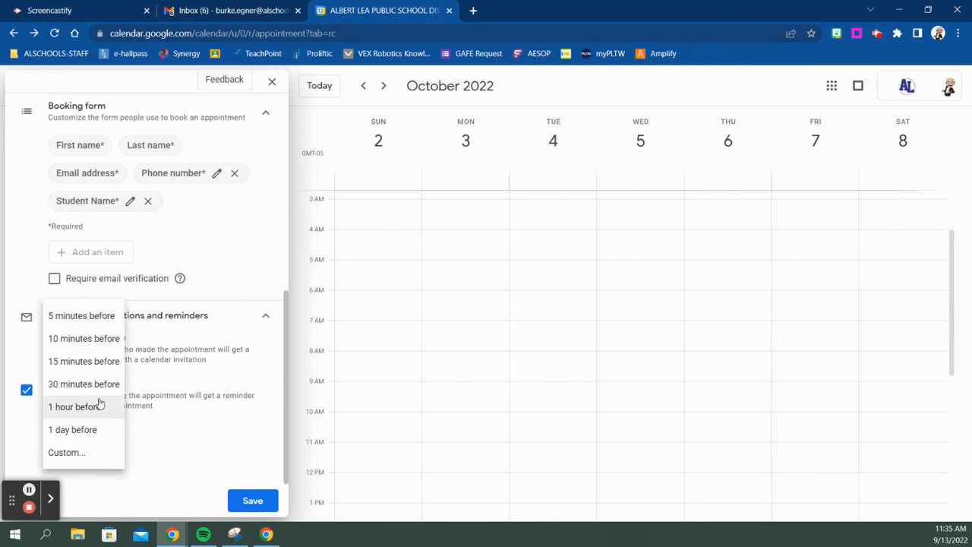
pyautogui.click(100, 439)
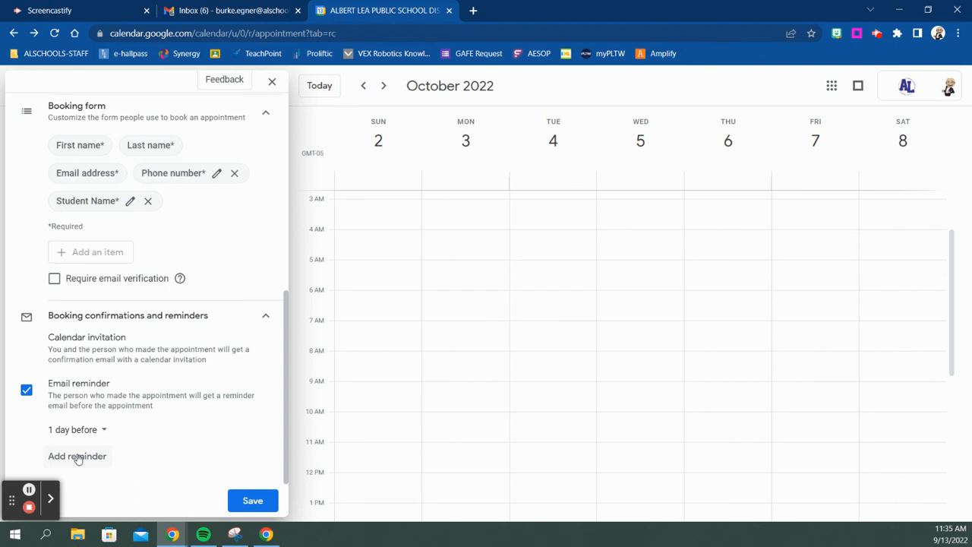
# Save the Mr. Egner Conferences appointment schedule.
pyautogui.scroll(2, 152, 346)
pyautogui.scroll(-1, 154, 349)
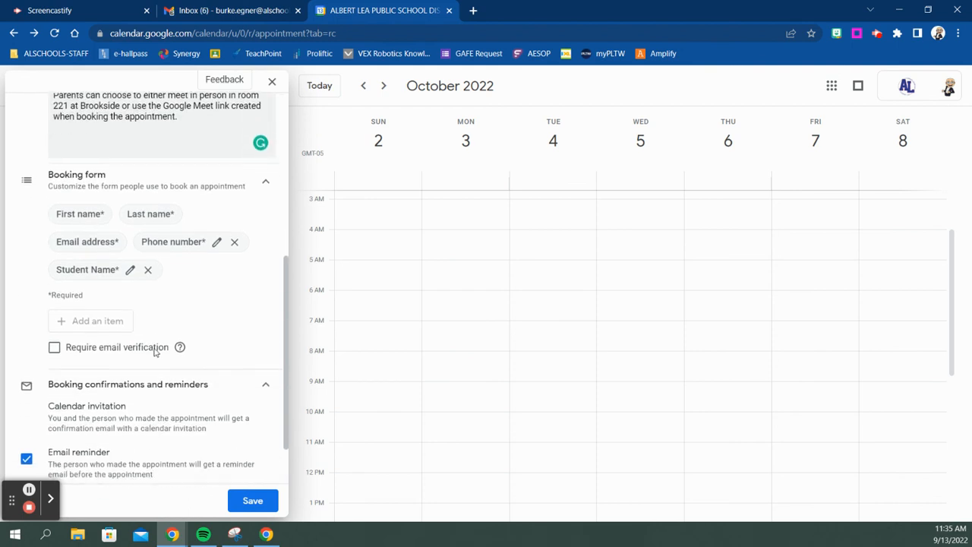
pyautogui.scroll(2, 155, 350)
pyautogui.scroll(-3, 167, 395)
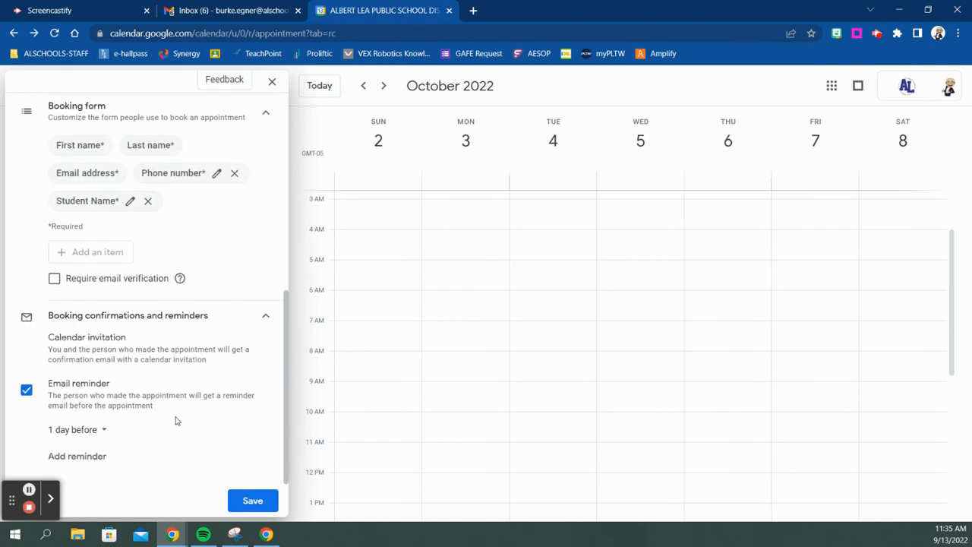
pyautogui.click(253, 501)
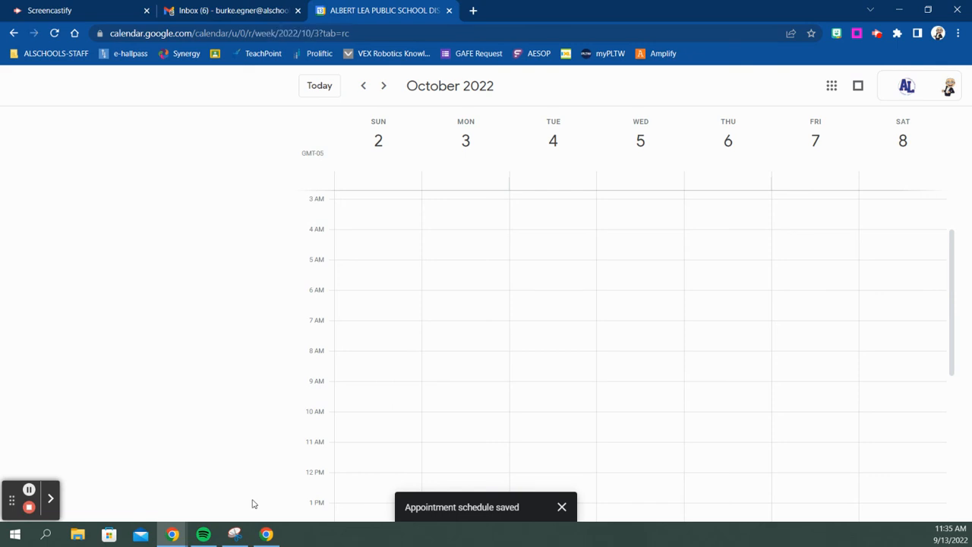
# Open the public booking page from the Mr. Egner Conferences schedule details.
pyautogui.click(321, 385)
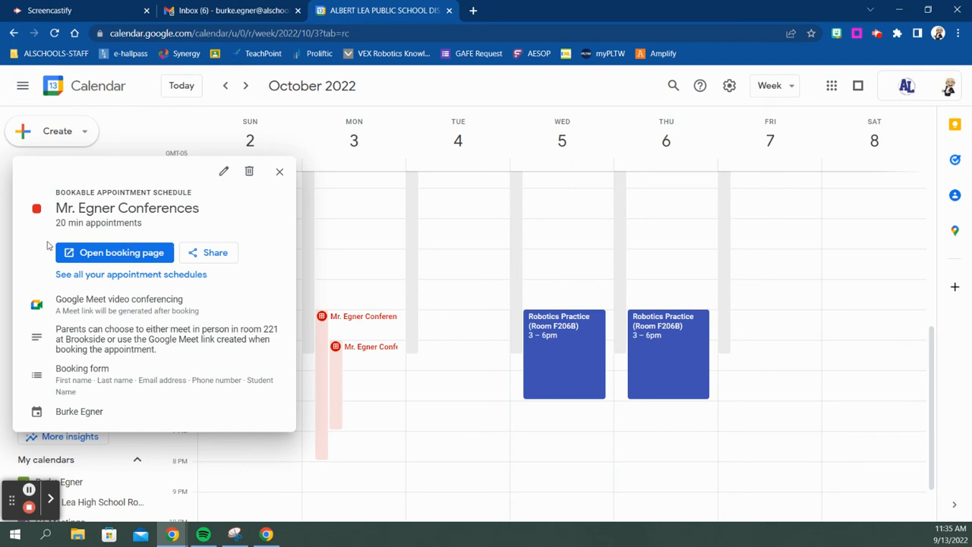
pyautogui.click(122, 253)
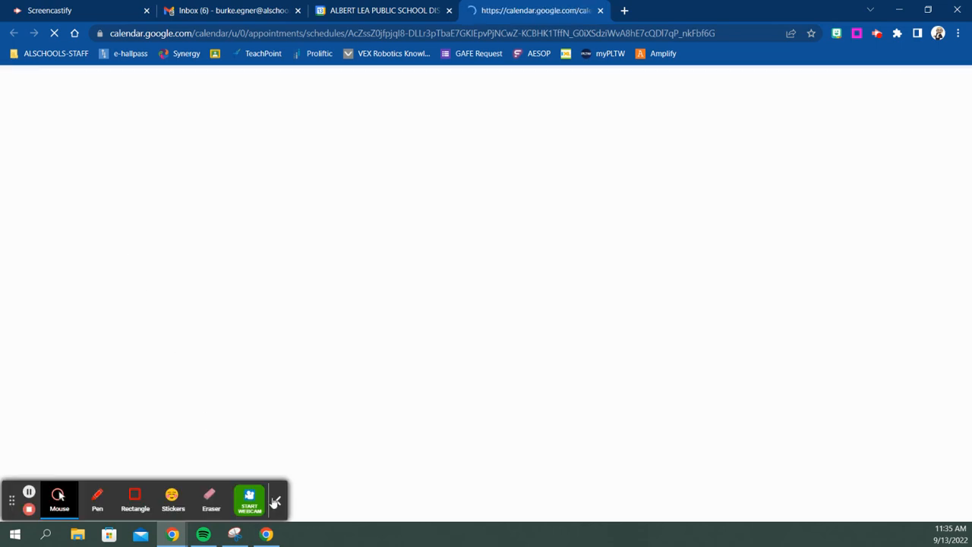
pyautogui.click(279, 502)
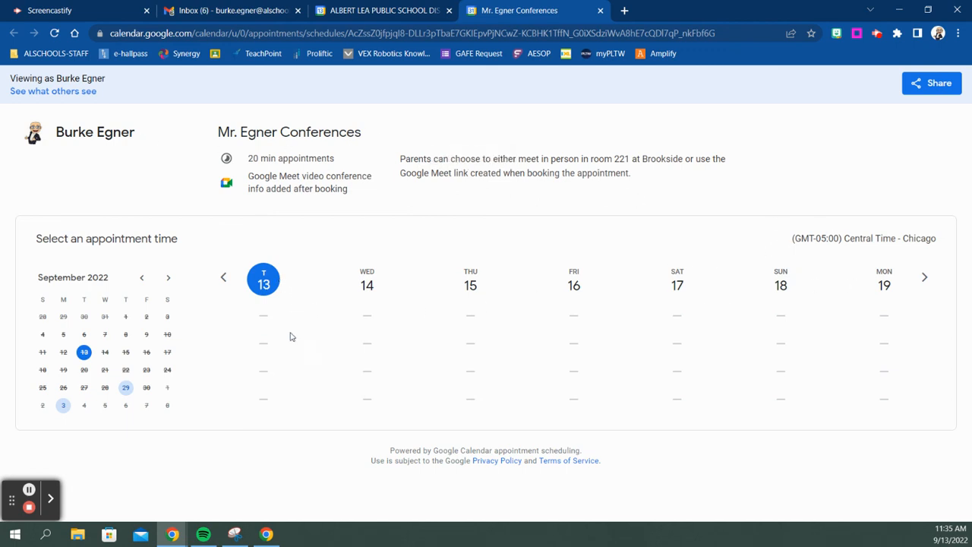
# Advance the booking page two weeks to see open slots, then close its tab.
pyautogui.click(925, 279)
pyautogui.click(926, 280)
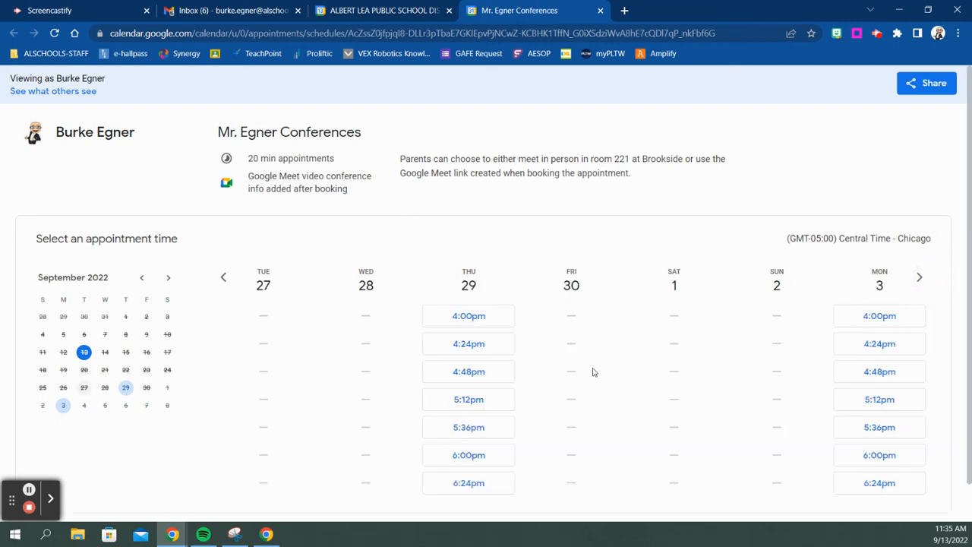
pyautogui.scroll(-1, 476, 338)
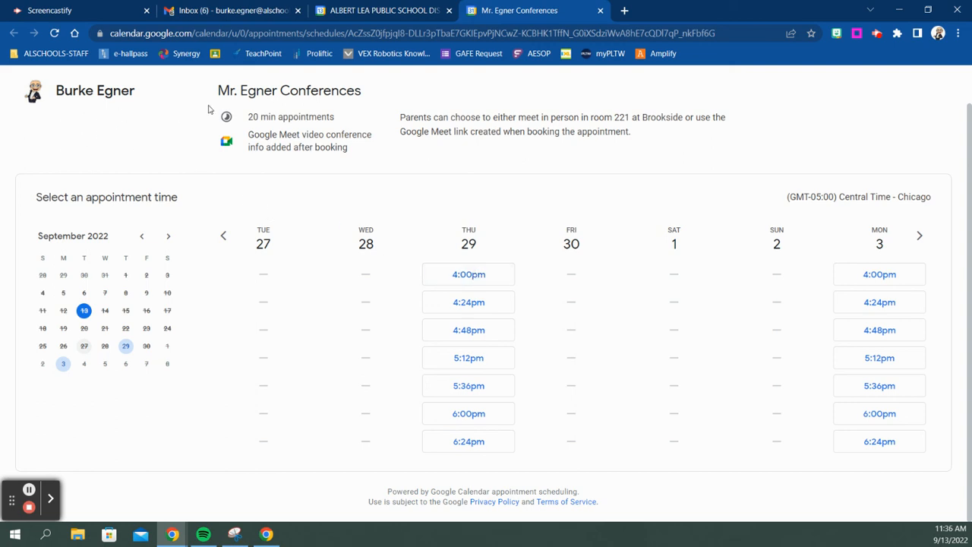
pyautogui.click(600, 11)
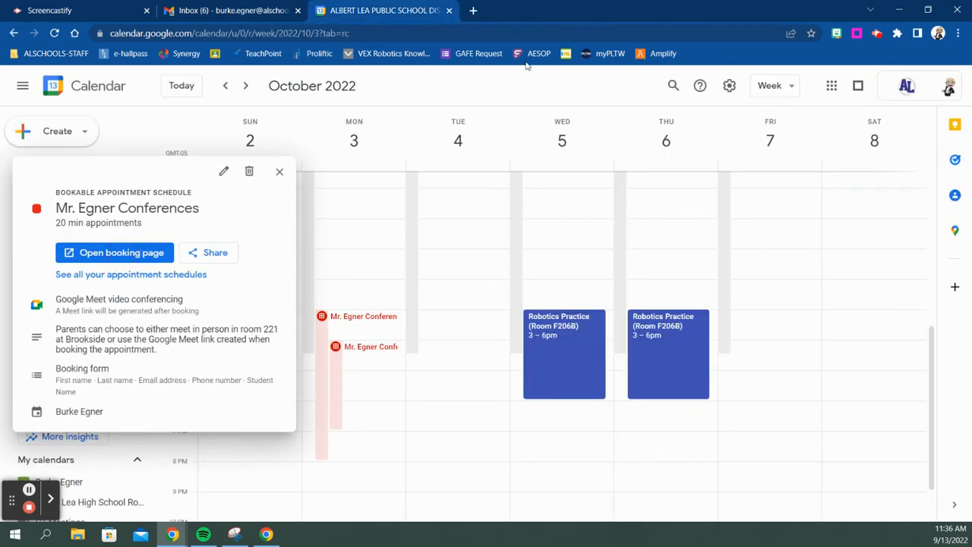
# Copy the single booking page link for Mr. Egner Conferences and start a new browser tab.
pyautogui.click(210, 253)
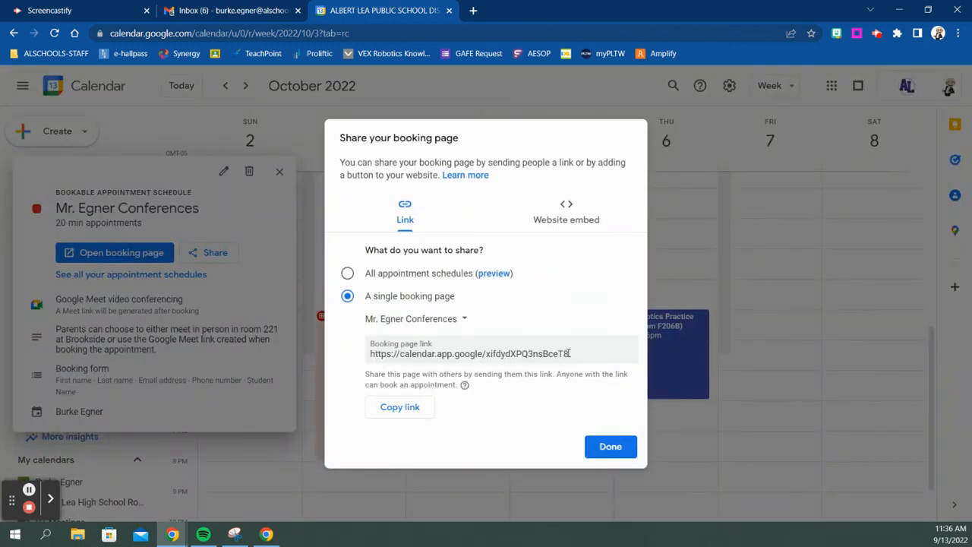
pyautogui.click(415, 410)
pyautogui.click(473, 11)
# Load the pasted booking link and pick the Monday October 3 4:24pm slot.
pyautogui.hotkey('ctrl', 'v')
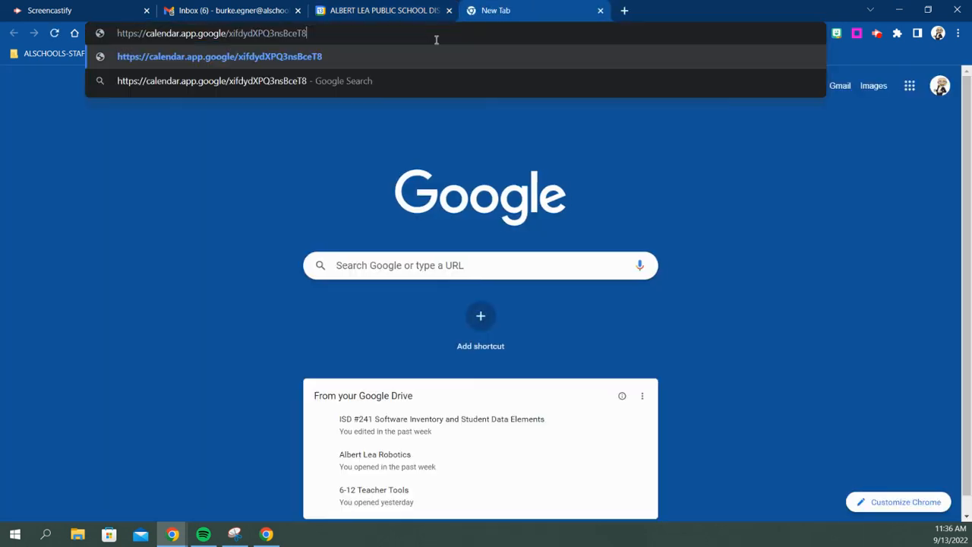
pyautogui.press('Return')
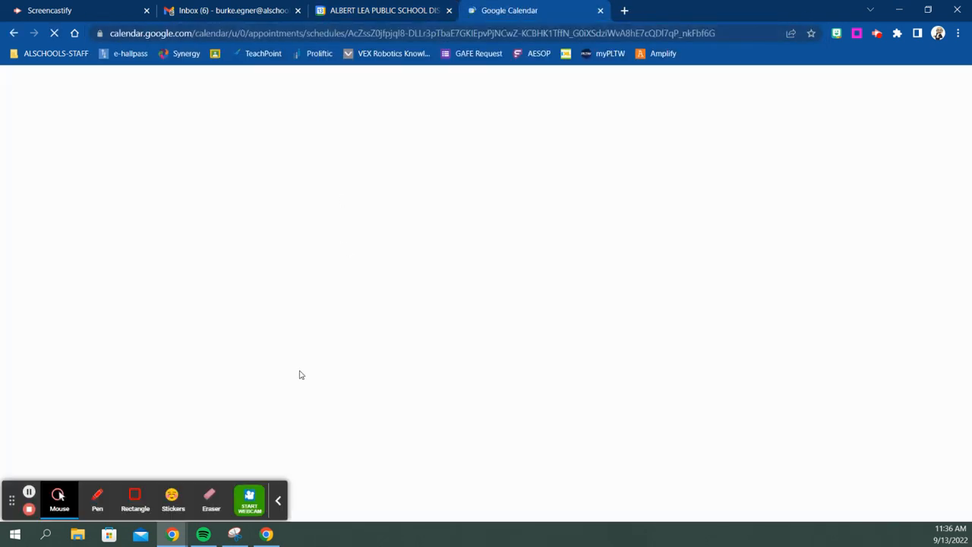
pyautogui.click(278, 503)
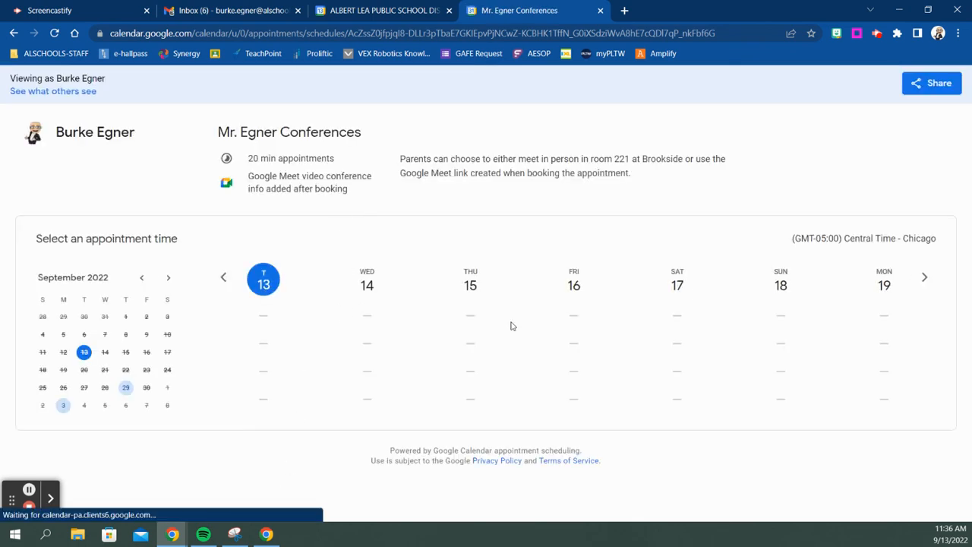
pyautogui.click(926, 278)
pyautogui.click(925, 278)
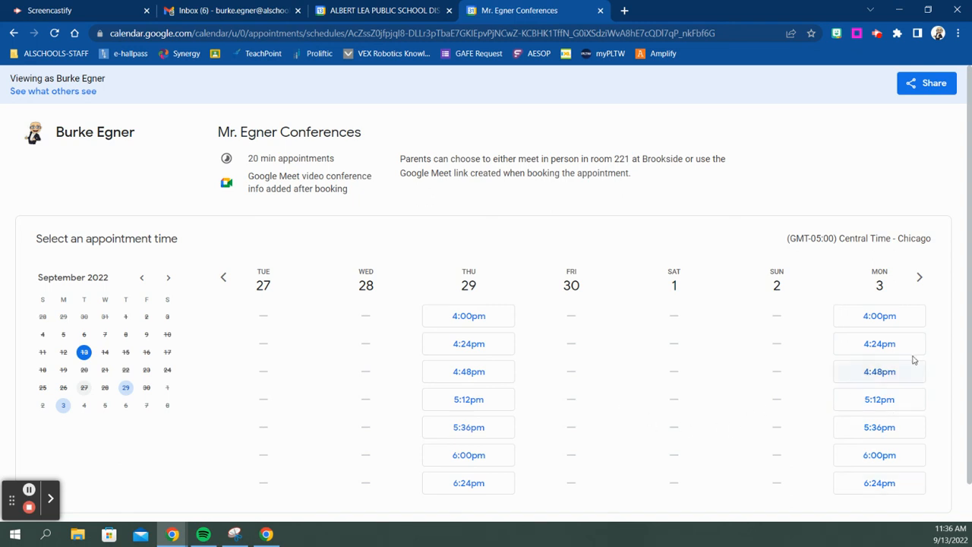
pyautogui.click(881, 345)
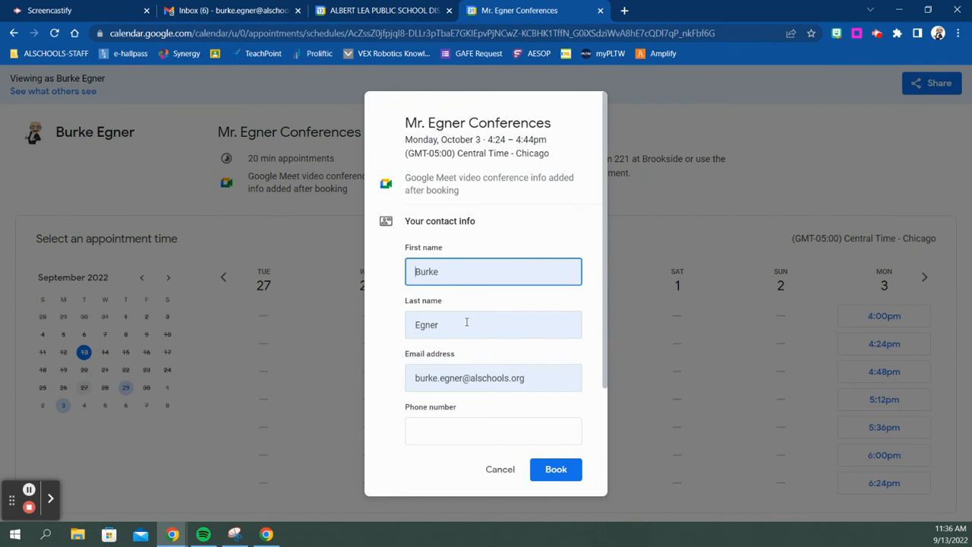
# Fill in a phone number and the student's name, then cancel and discard the test booking.
pyautogui.scroll(-1, 466, 322)
pyautogui.click(462, 362)
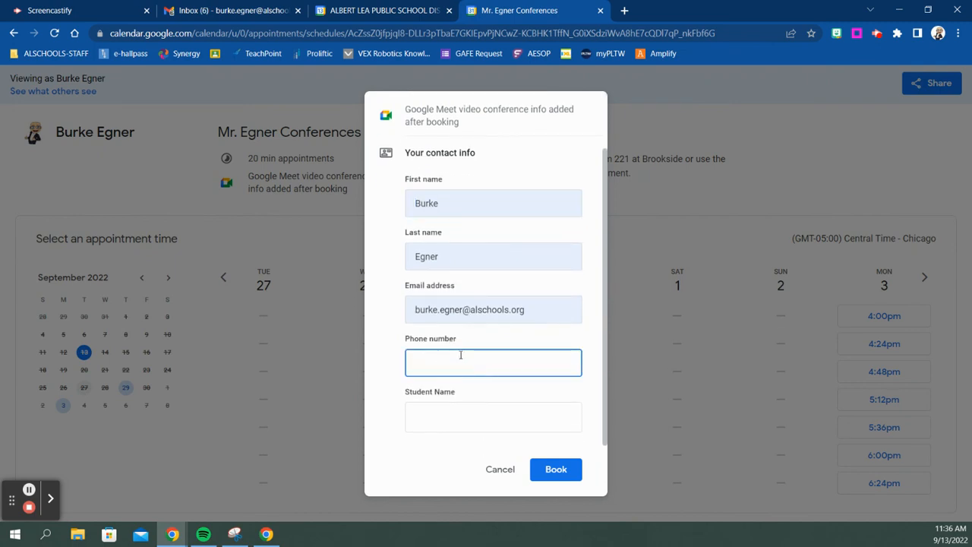
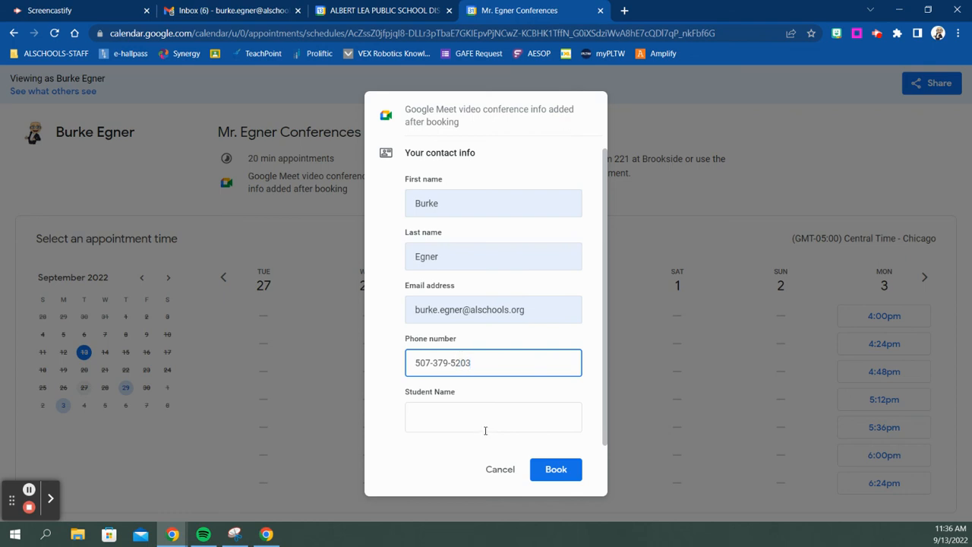
pyautogui.click(486, 427)
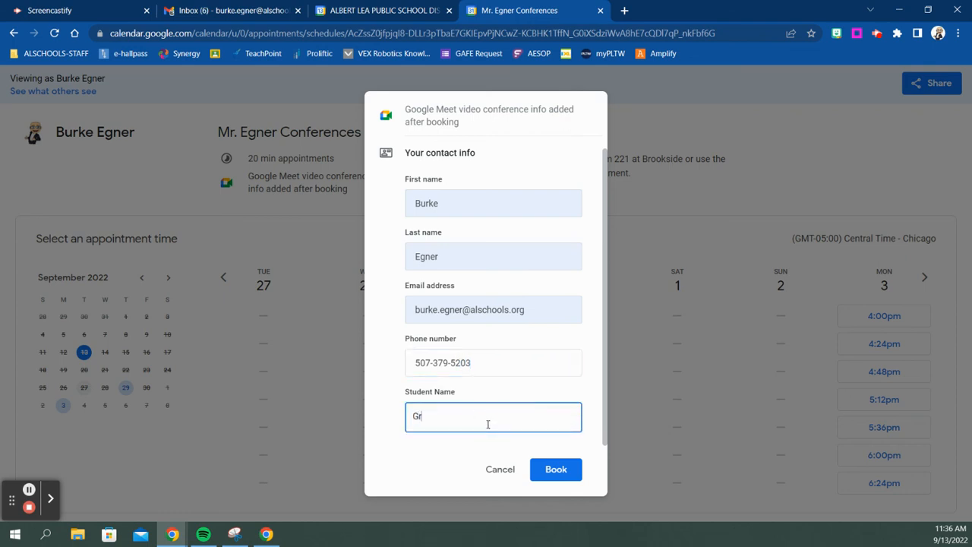
pyautogui.click(490, 468)
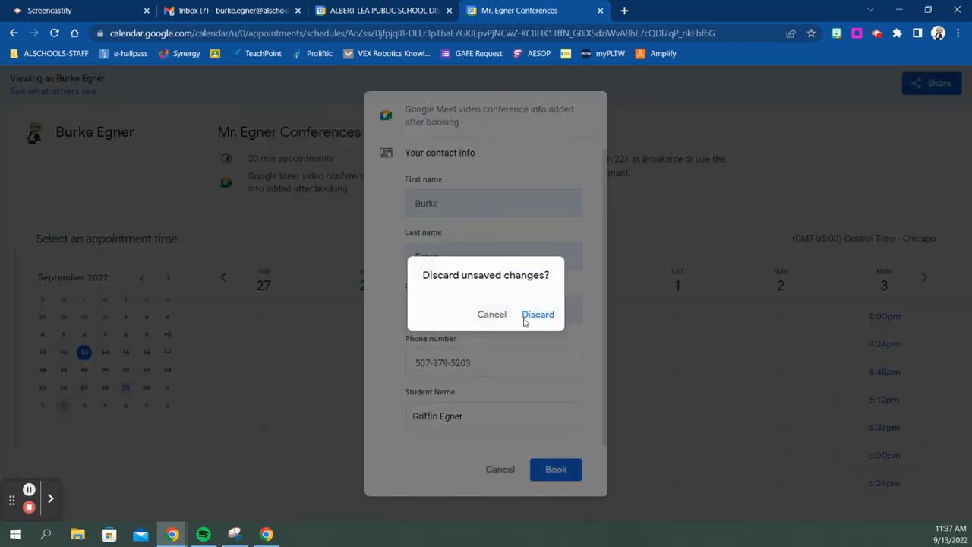
pyautogui.click(524, 318)
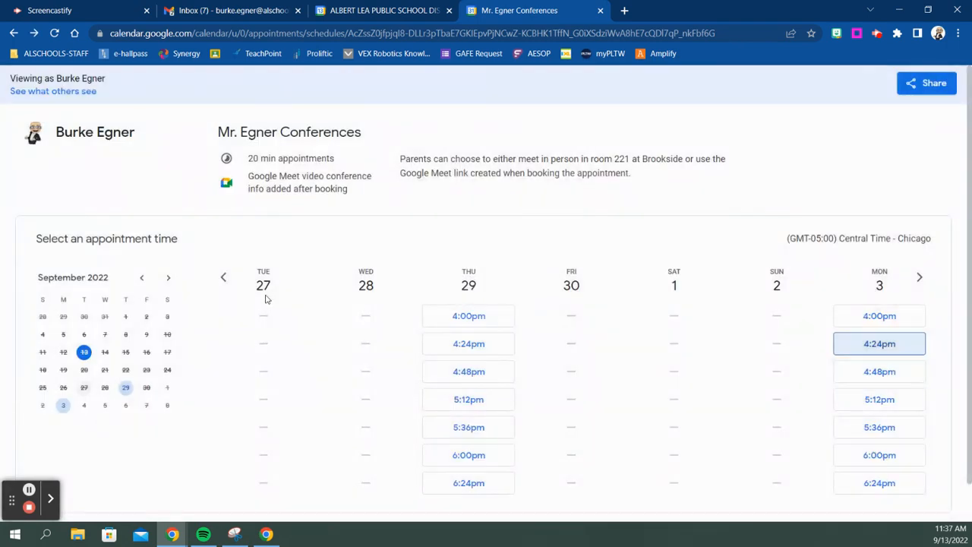